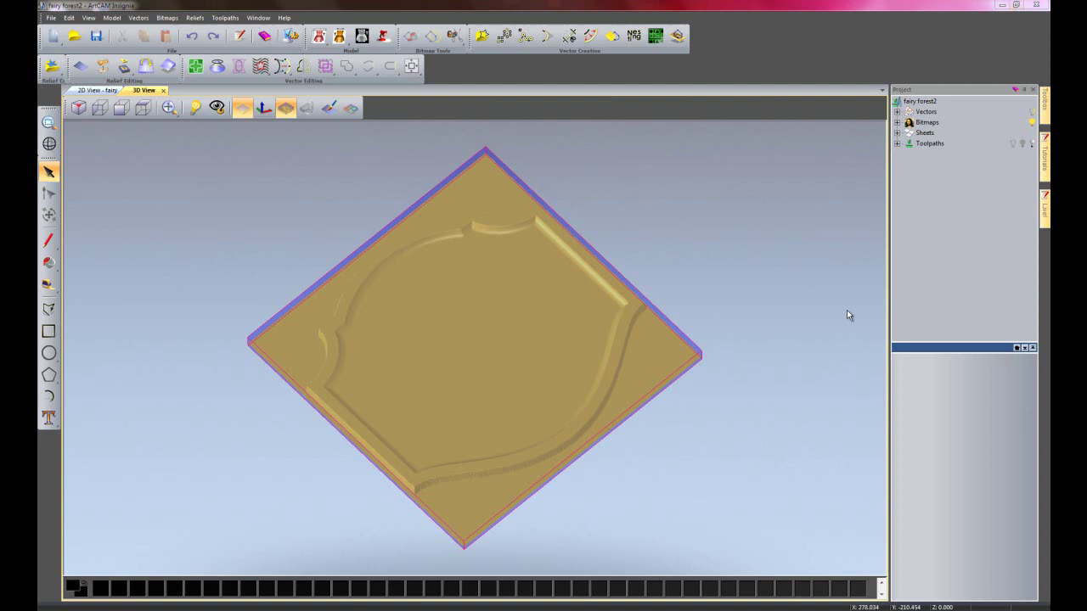
Step: Close the relief clipart library and centre the 2D fairy line-art view
click(53, 67)
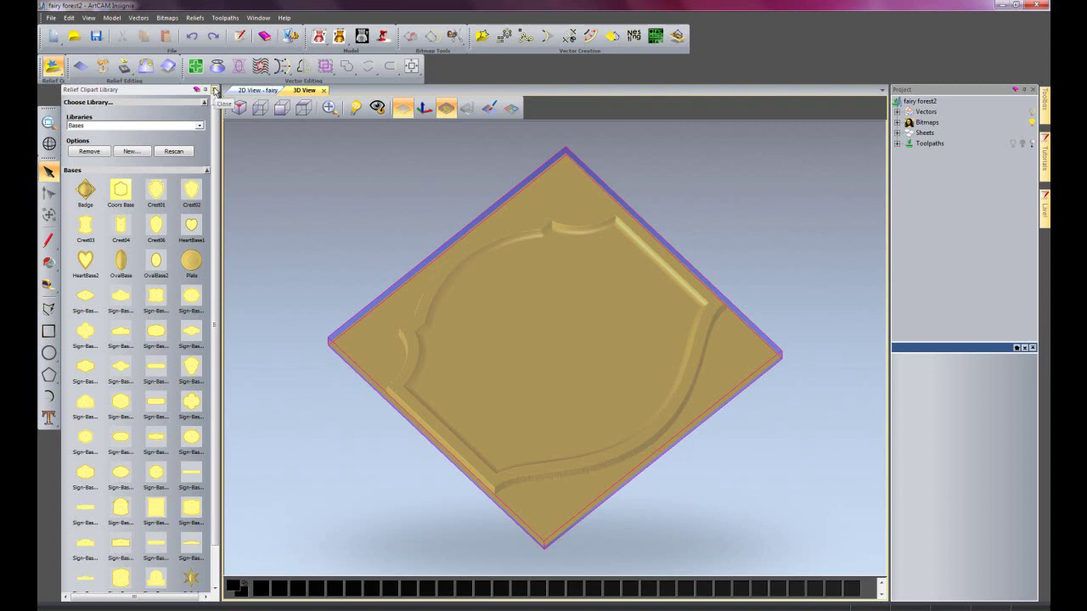
click(215, 90)
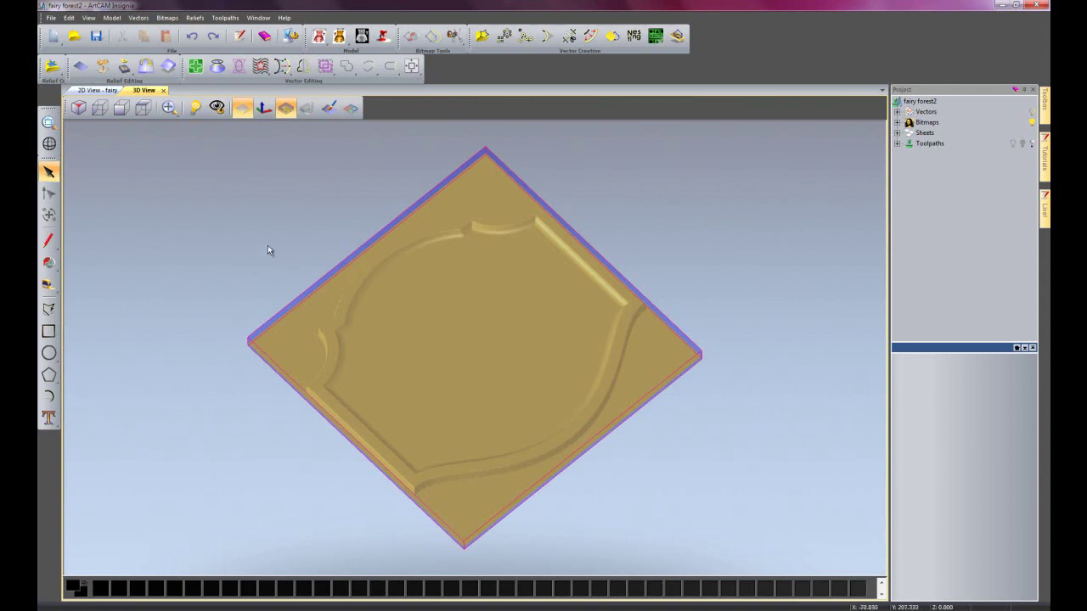
click(95, 91)
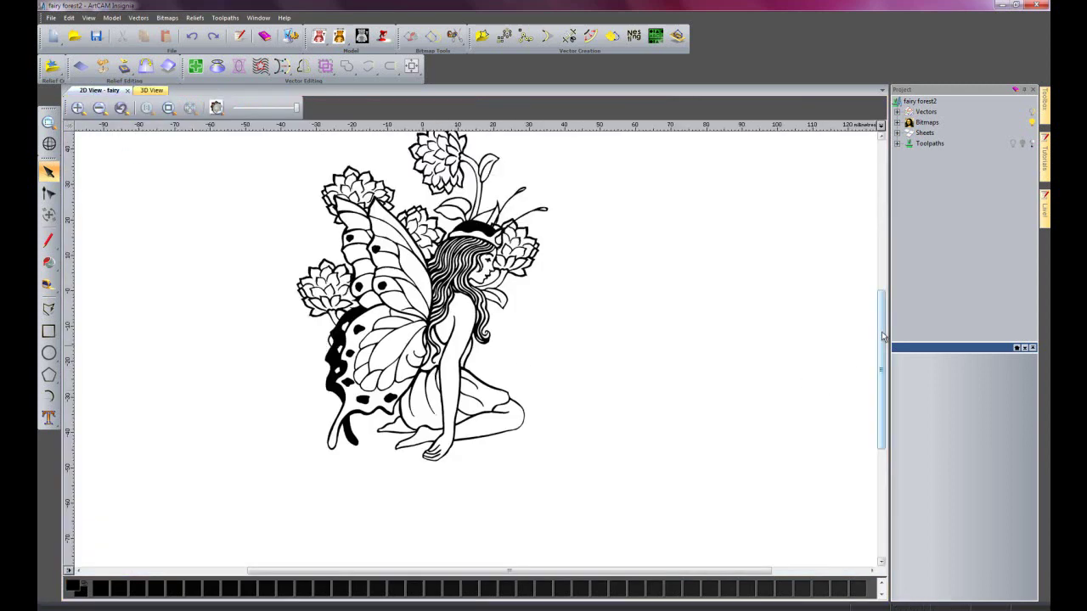
drag(885, 334, 885, 316)
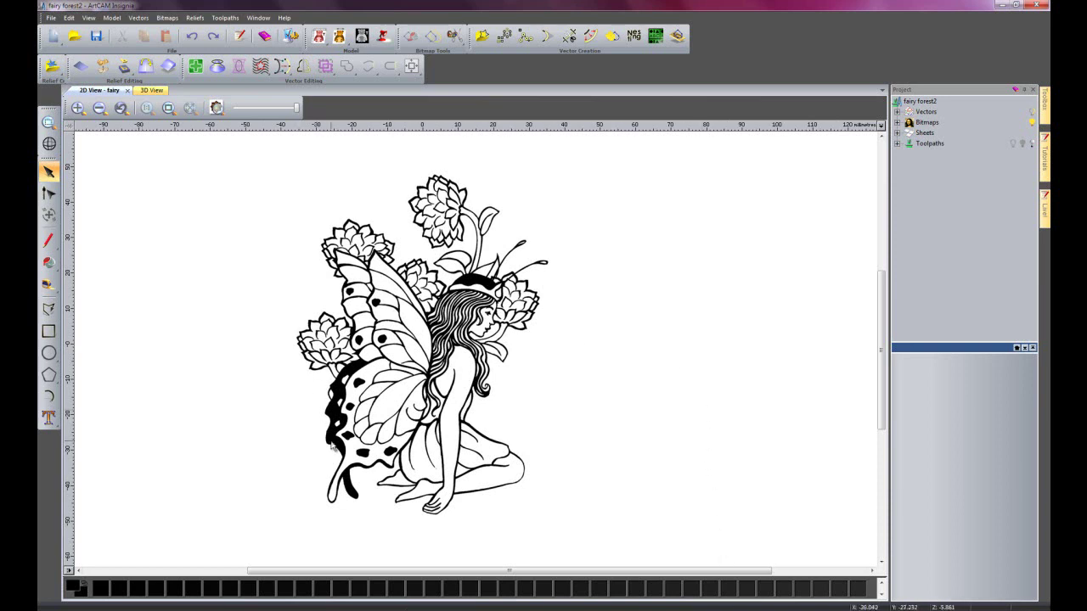
Step: Reduce the fairy bitmap to 2 colours and trace it into boundary vectors
click(612, 38)
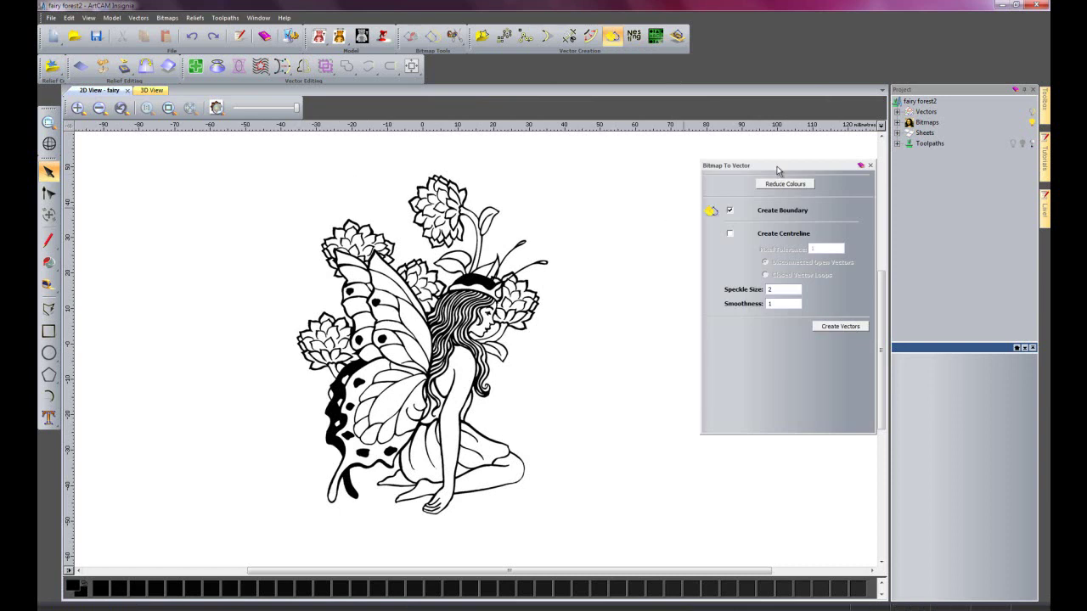
drag(774, 165, 748, 219)
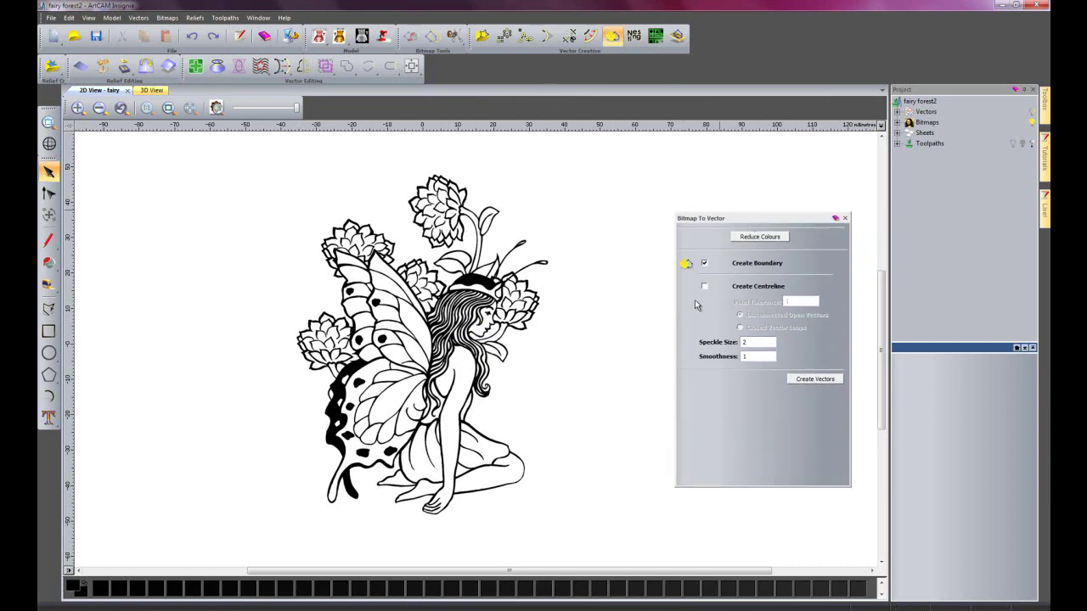
click(756, 239)
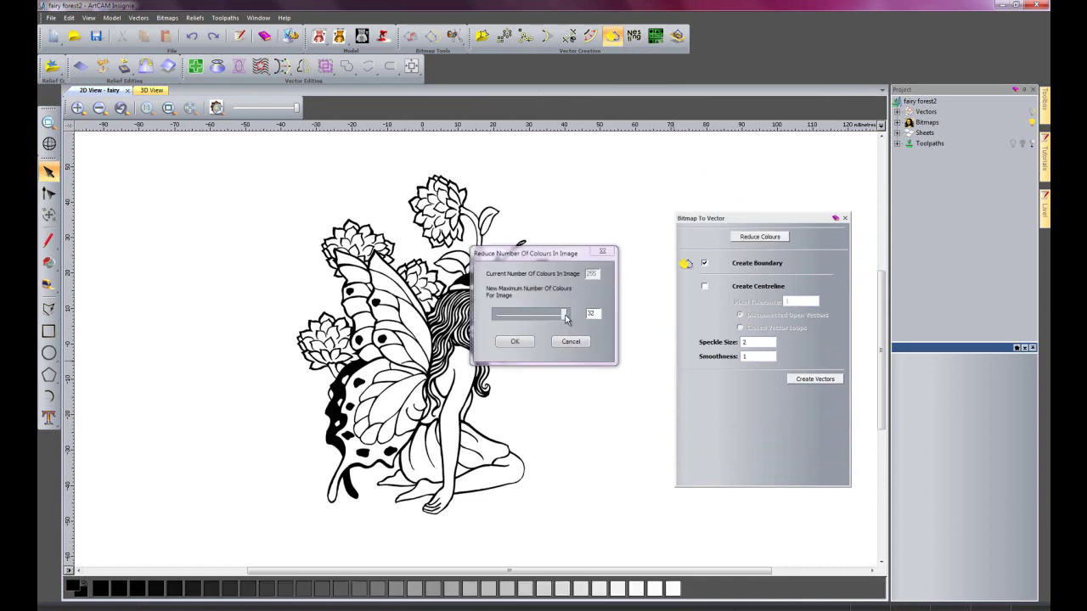
drag(565, 317, 497, 320)
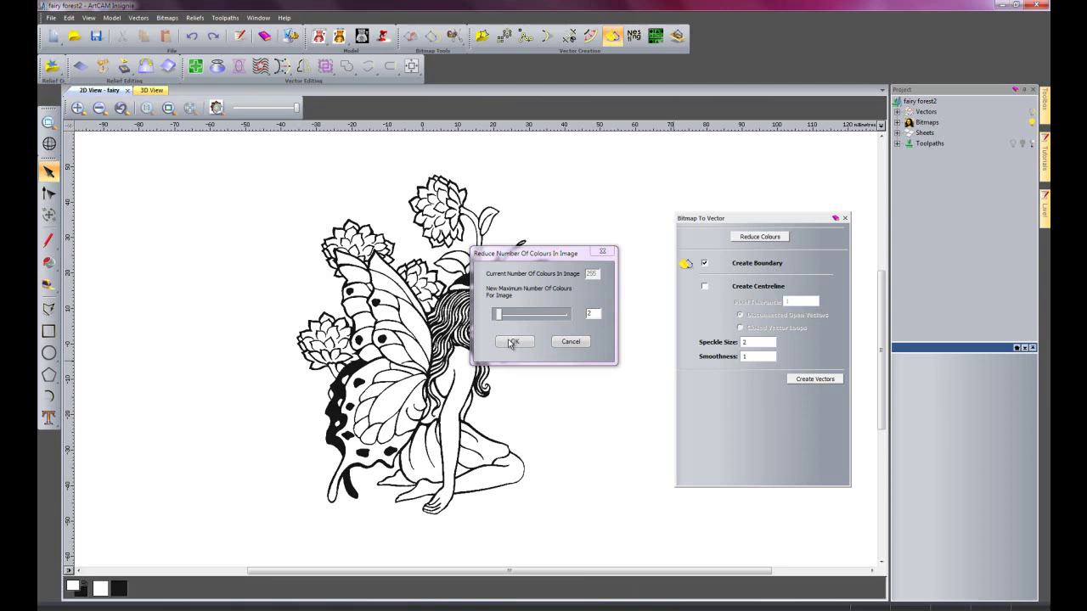
click(512, 342)
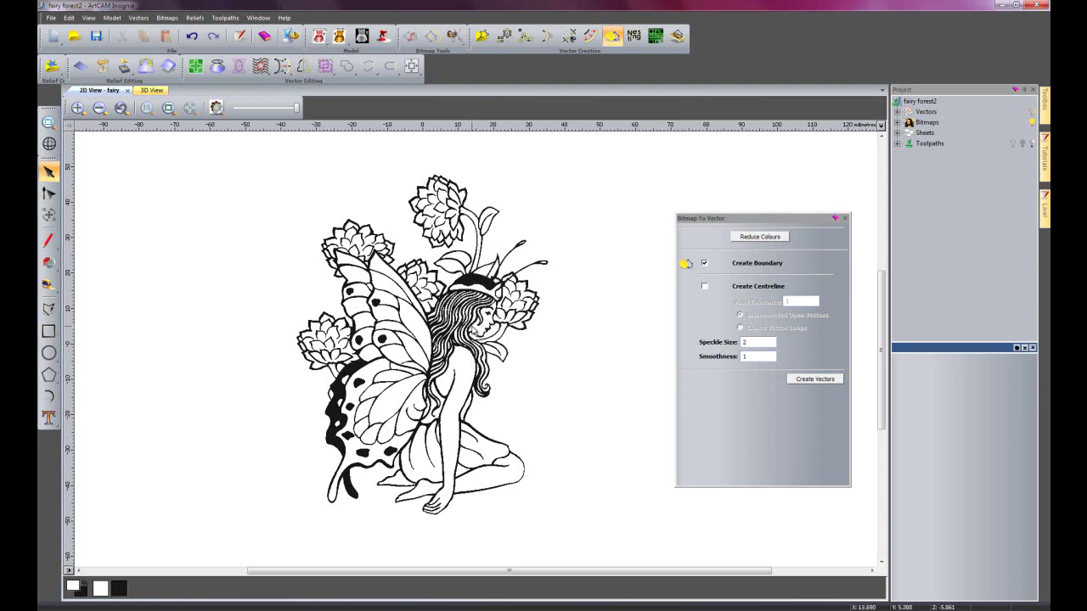
click(816, 380)
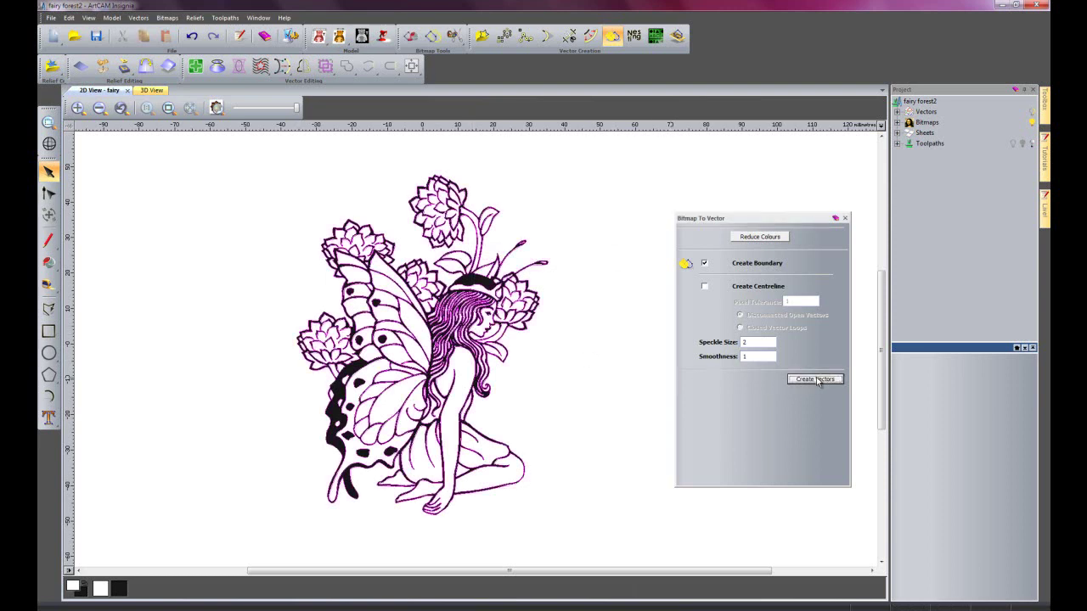
click(844, 220)
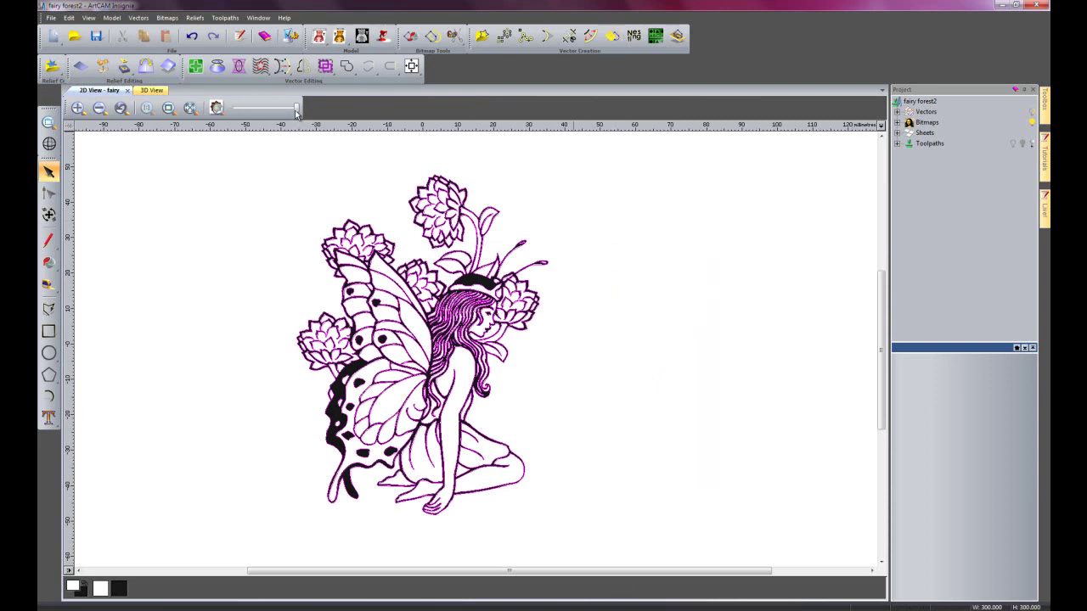
Step: Fade the bitmap to check the traced outlines, then hide Bitmaps and activate the finished vectors layer
drag(296, 111, 234, 111)
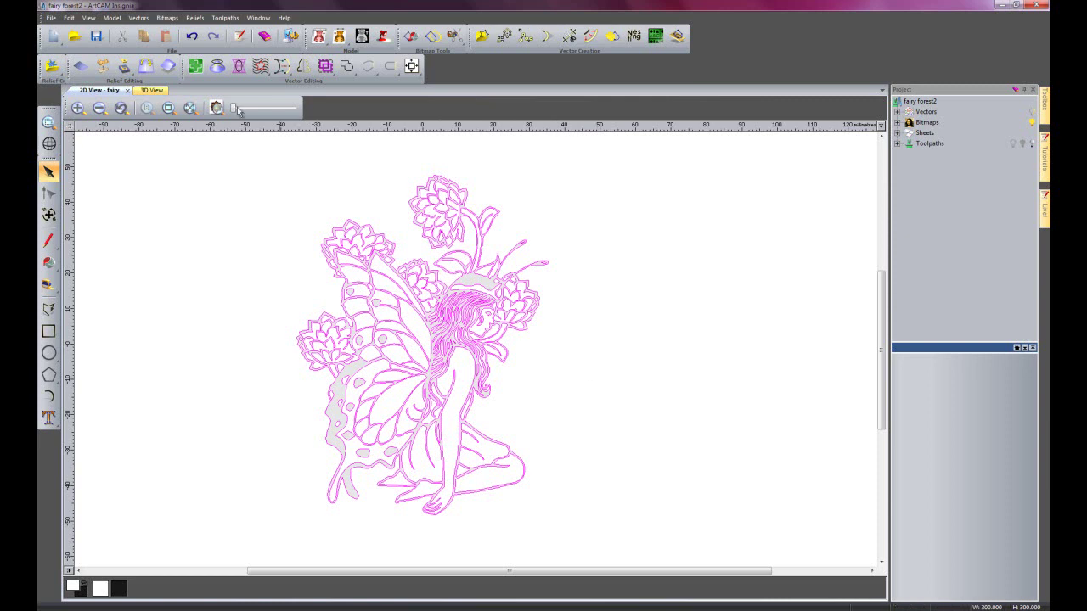
drag(236, 110, 296, 108)
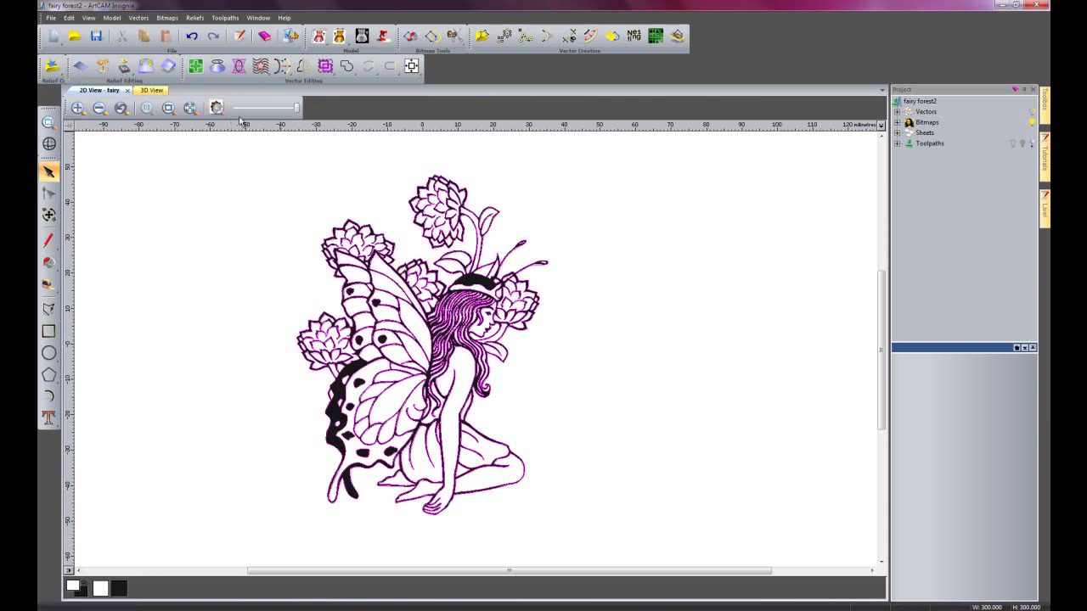
click(983, 230)
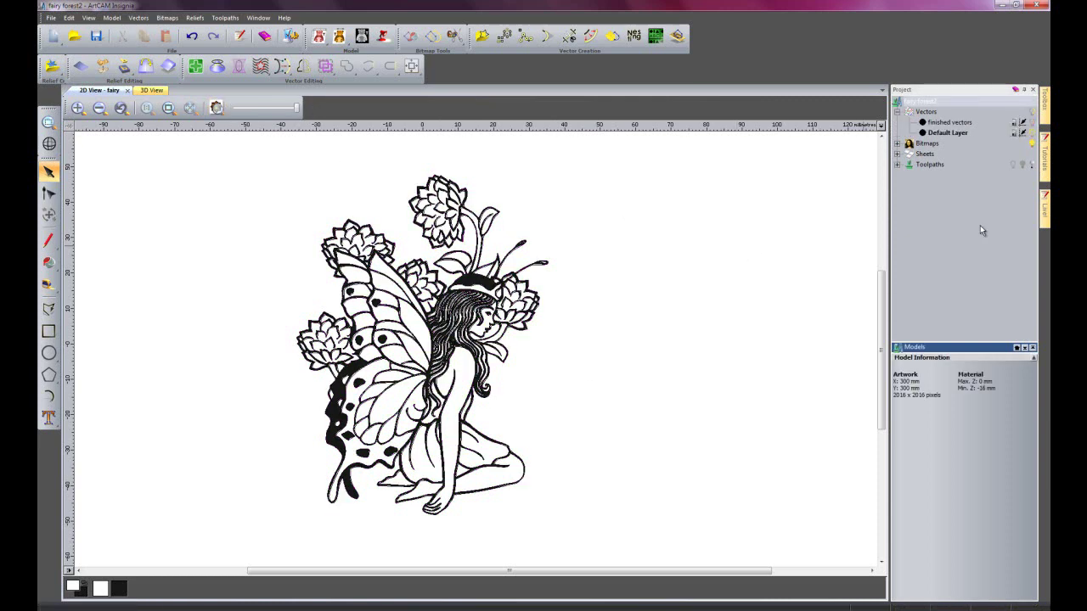
click(1033, 144)
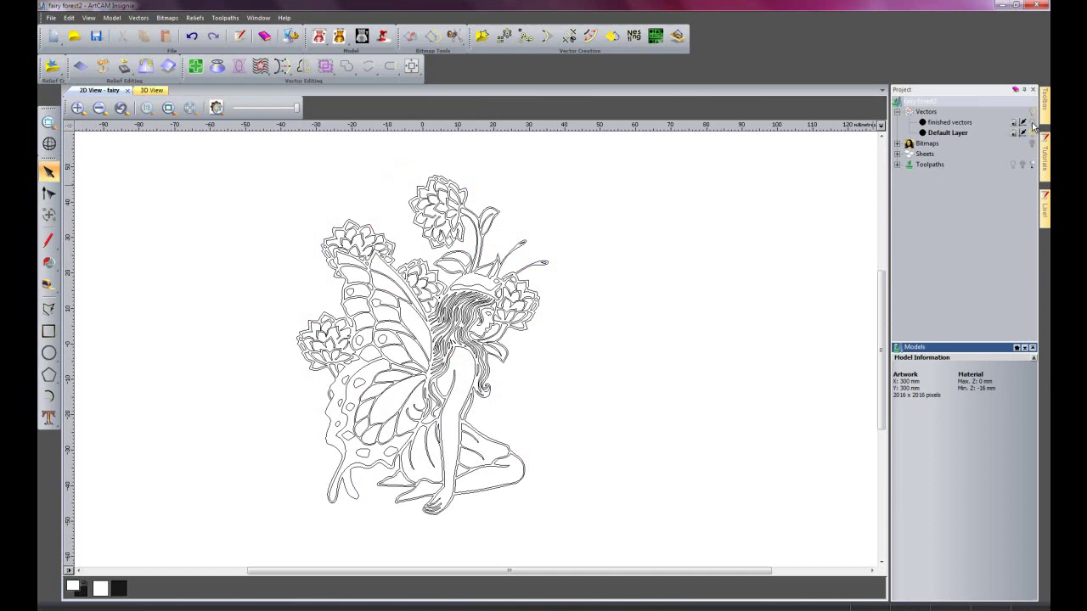
click(1033, 126)
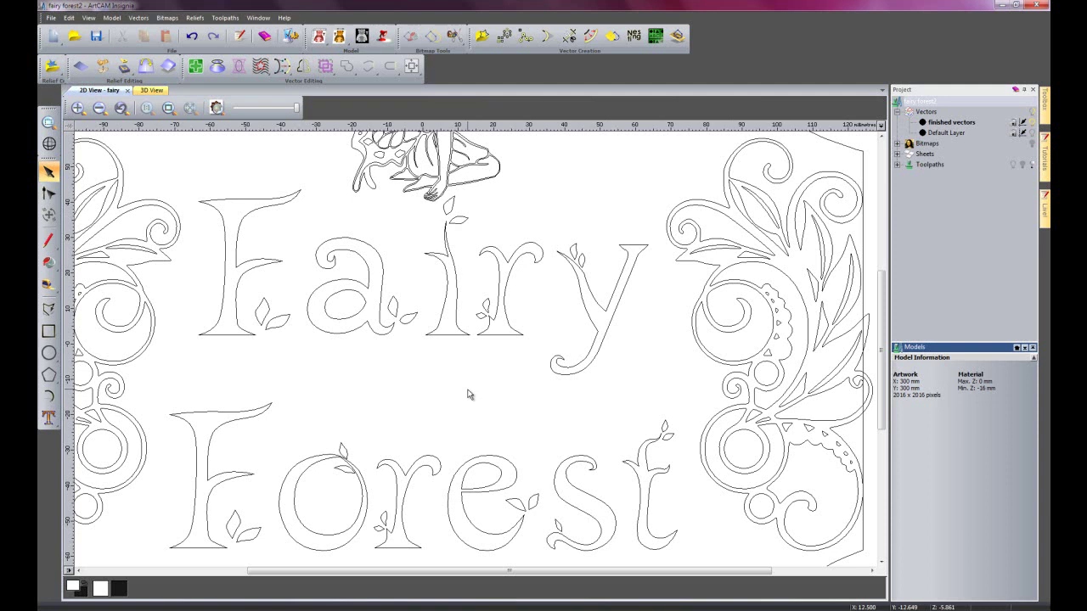
Step: Zoom out over the whole Fairy Forest layout, then bring ArtCAM Font Creator forward
scroll(467, 395, down, 1)
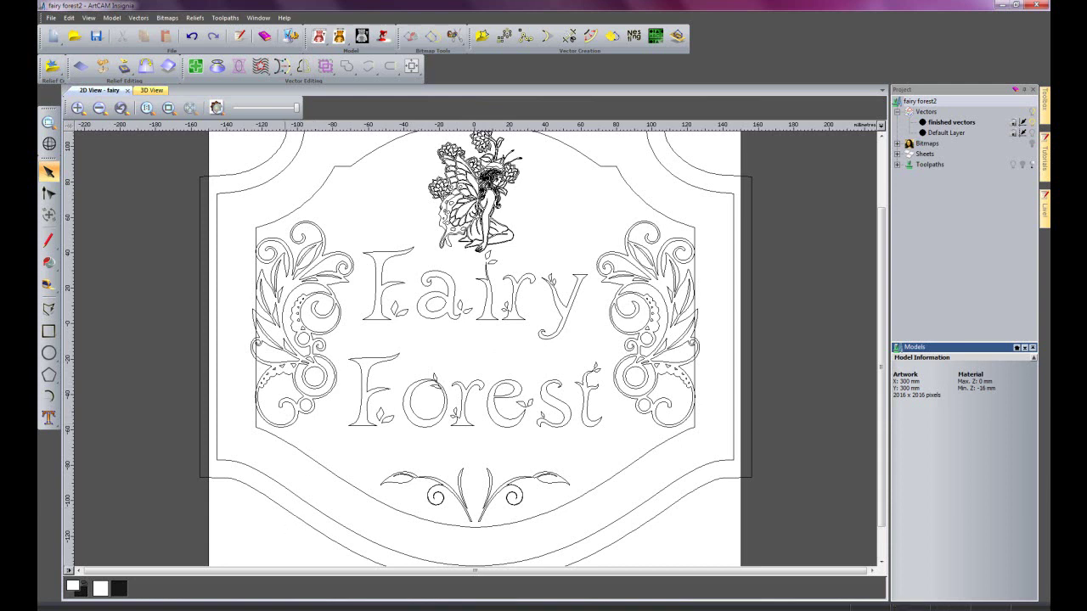
click(280, 601)
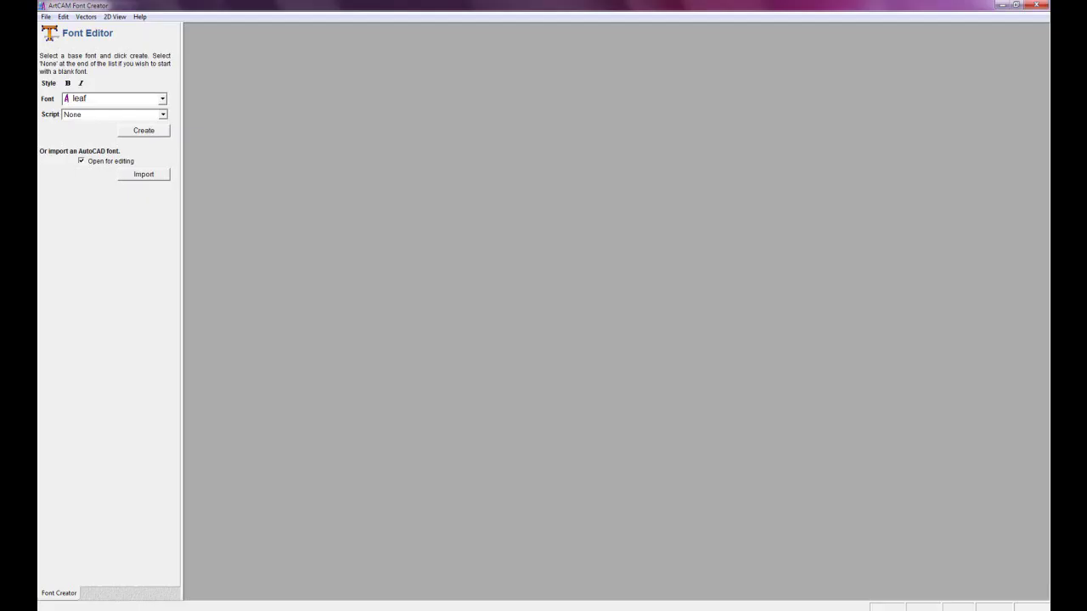
Step: Create a new font from the leaf font and open character B (066) for editing
click(143, 131)
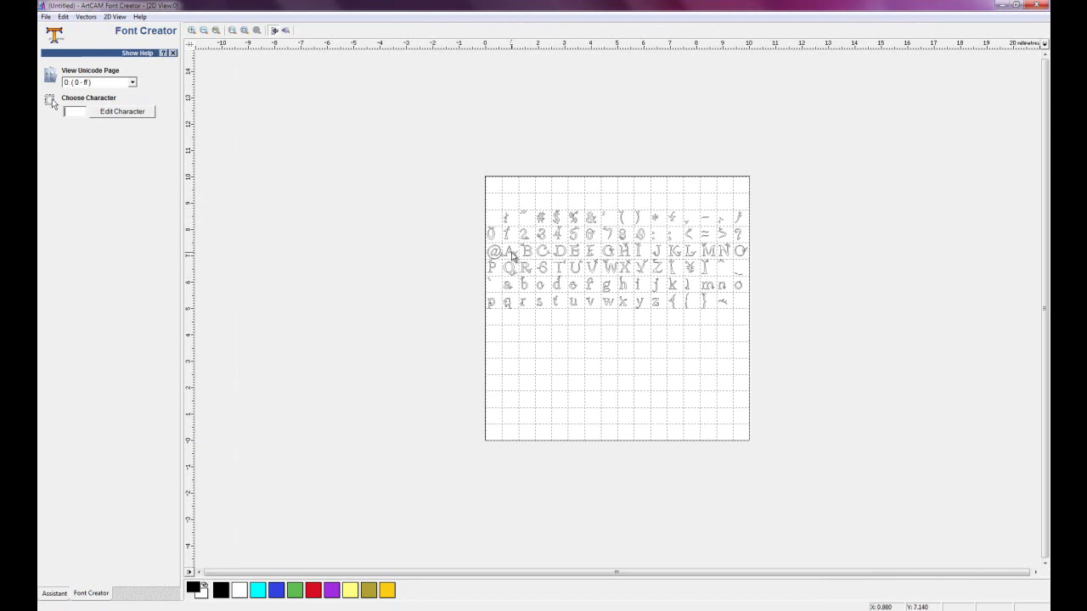
double_click(526, 255)
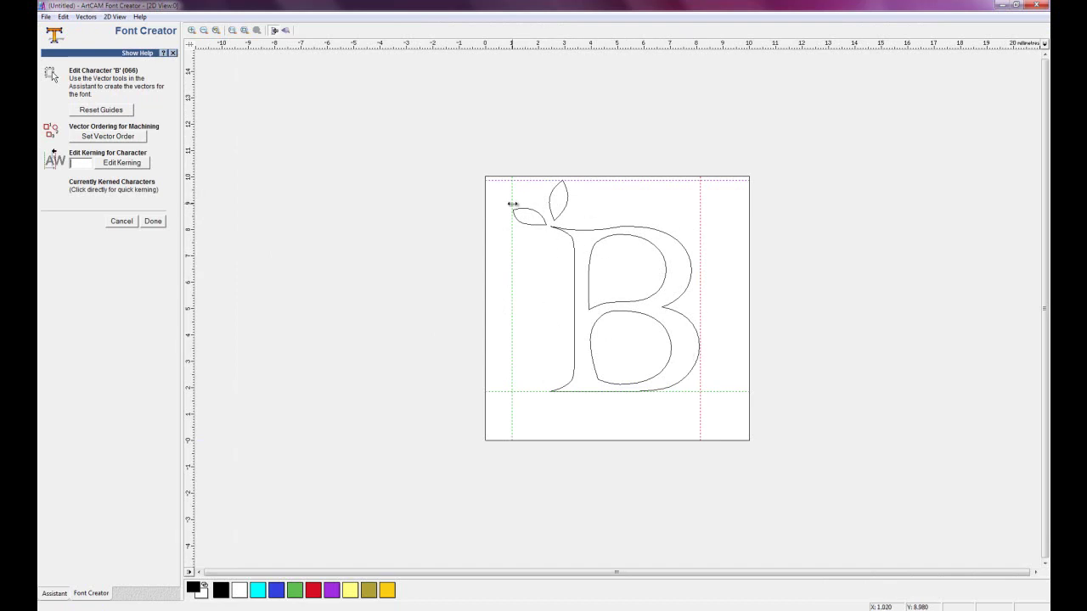
Step: Node-edit the B's upper inner counter, pulling its lower-left corner up and inward
click(64, 596)
scroll(569, 212, up, 2)
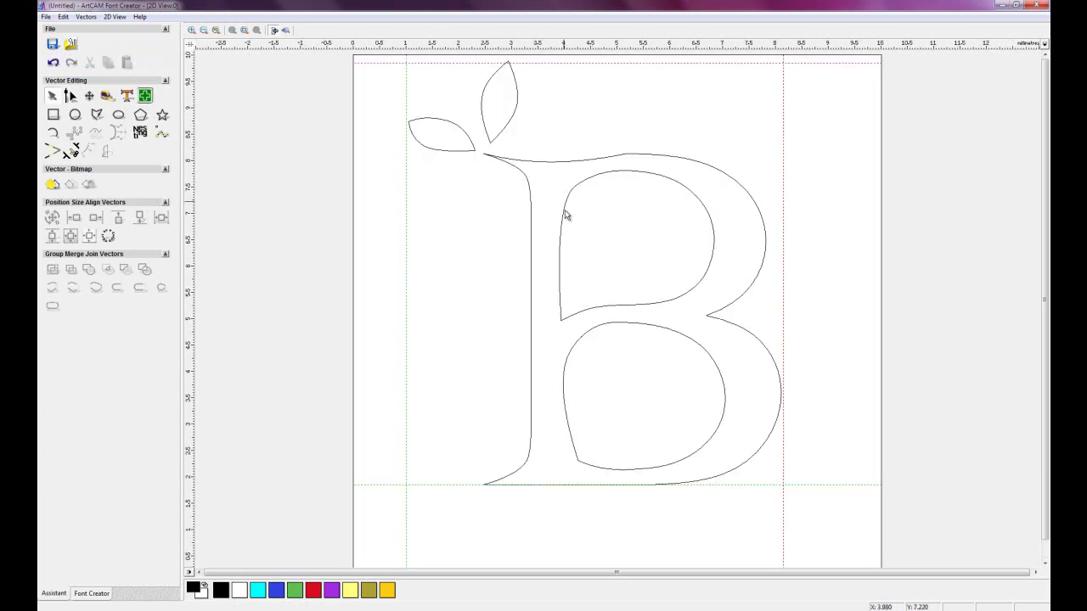
click(583, 179)
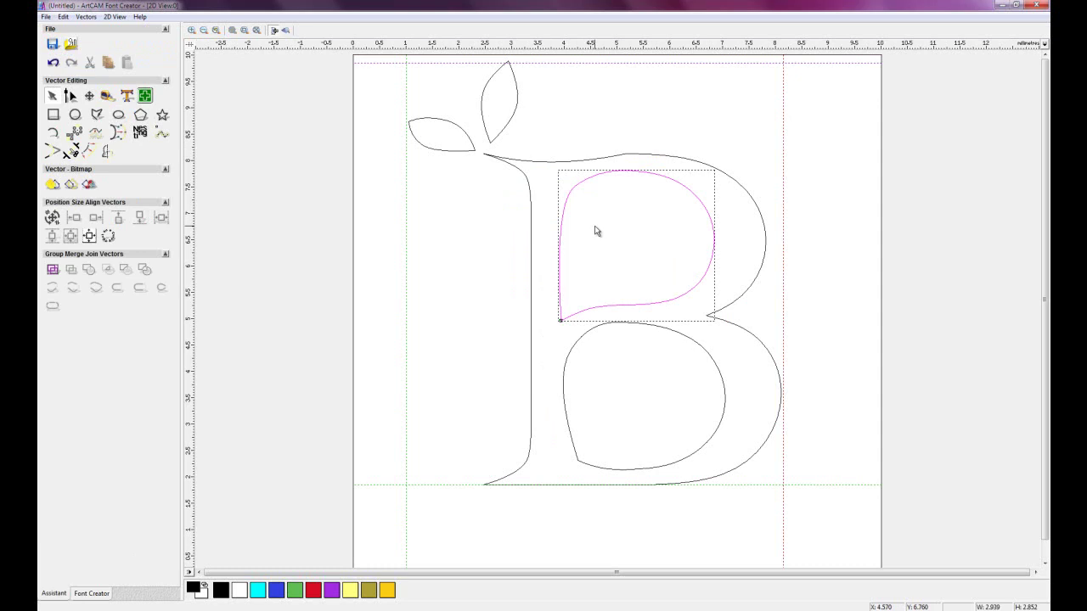
key(n)
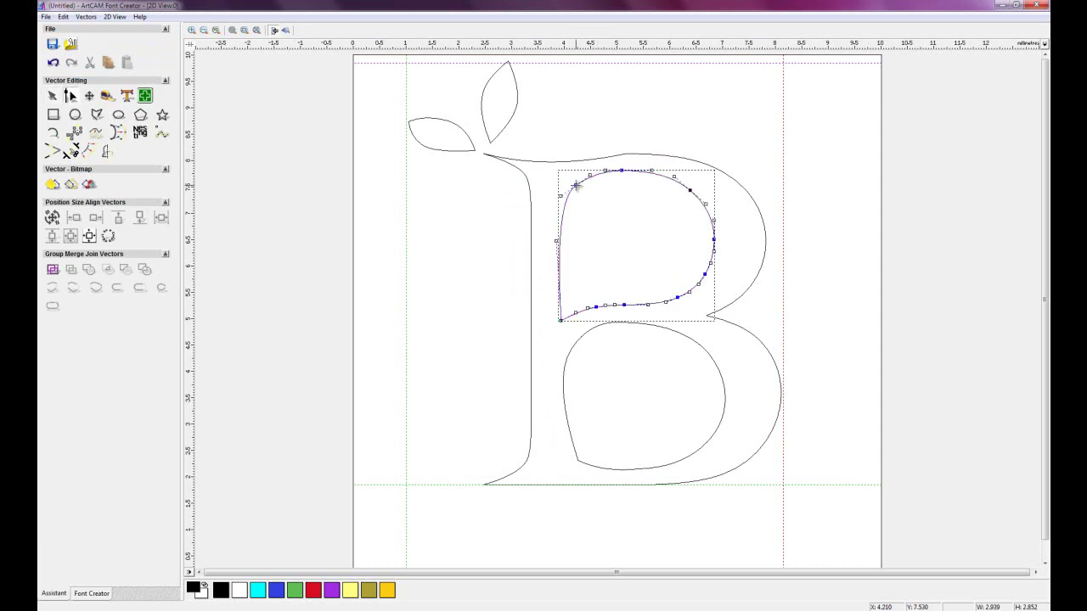
mouse_move(576, 188)
mouse_down()
mouse_move(606, 223)
mouse_move(574, 205)
mouse_up()
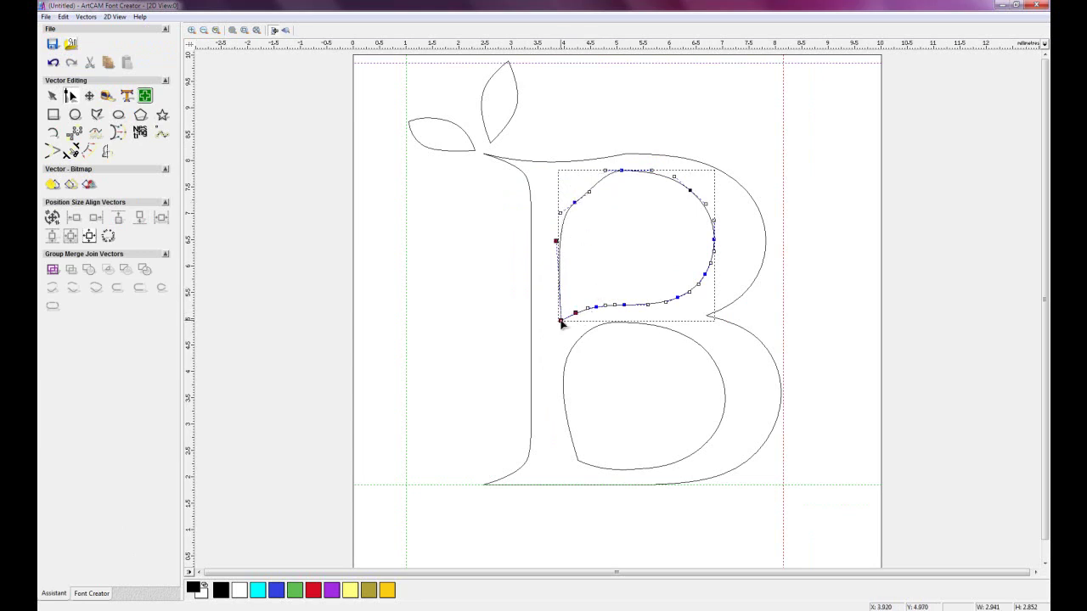
drag(561, 320, 583, 287)
click(632, 244)
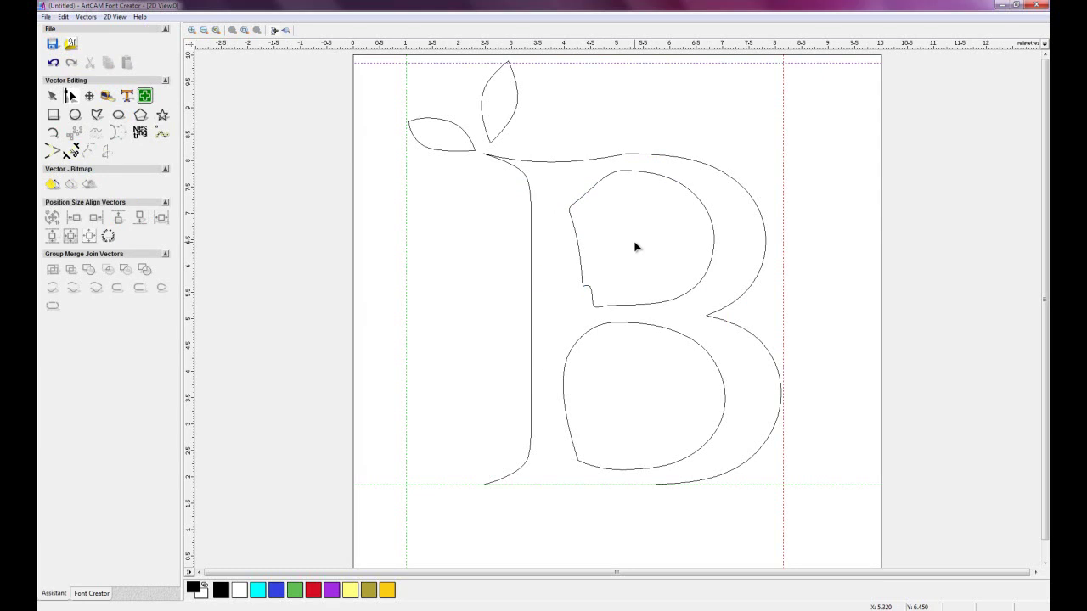
Step: Draw a closed smooth-polyline leaf at the B's lower left, then return to ArtCAM Insignia
click(93, 114)
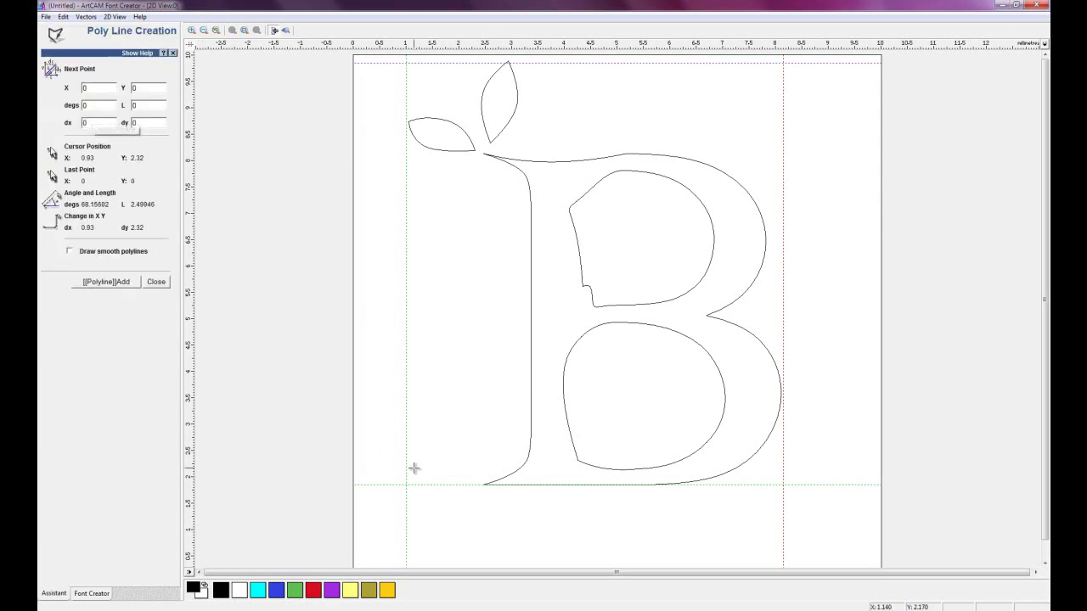
click(70, 252)
click(479, 474)
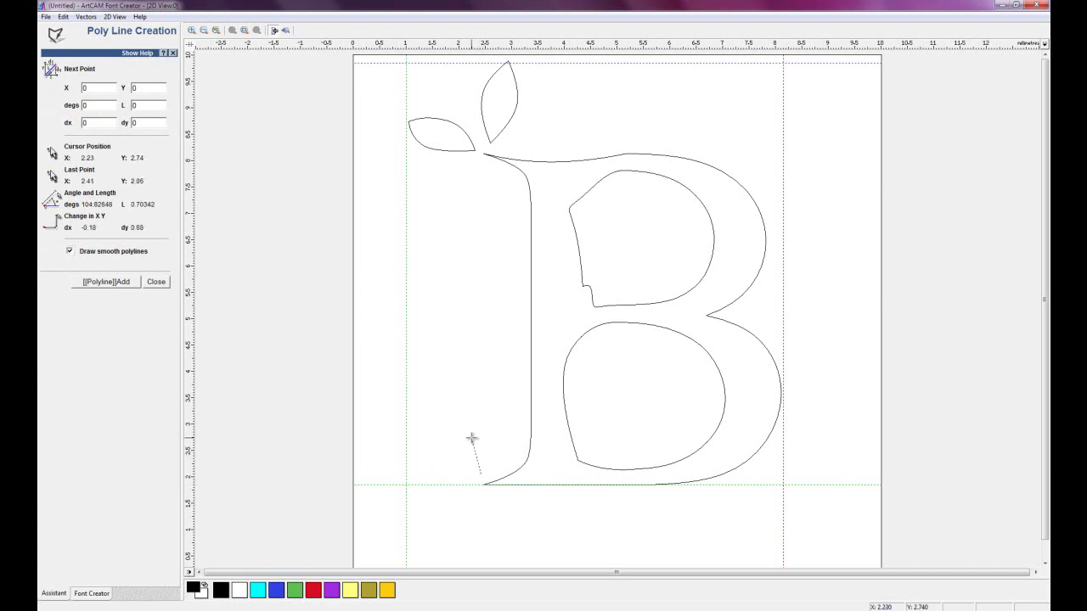
click(471, 449)
click(428, 414)
click(426, 451)
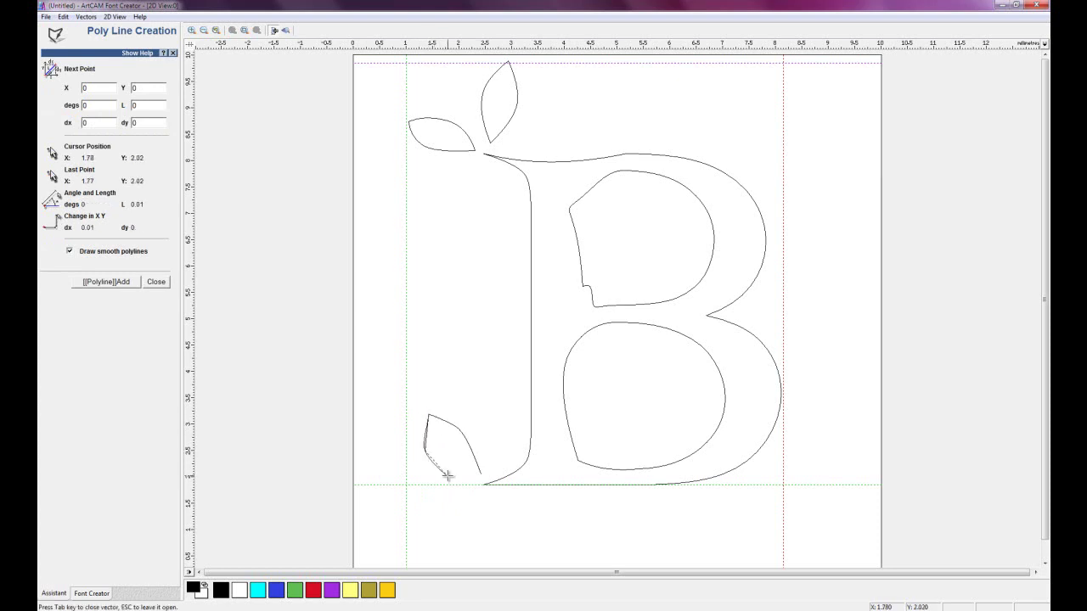
click(479, 474)
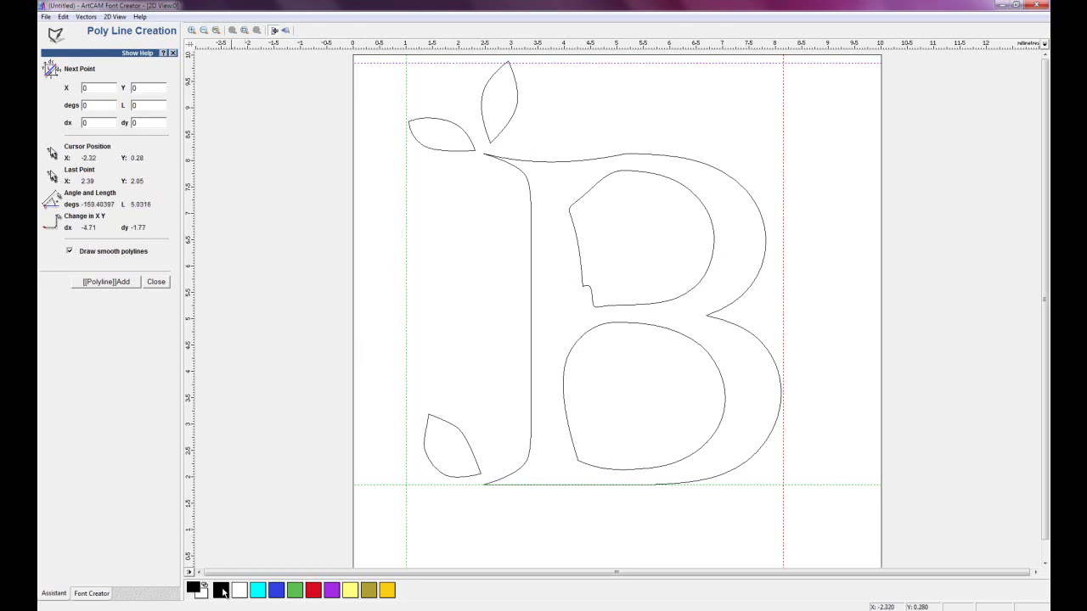
mouse_move(217, 603)
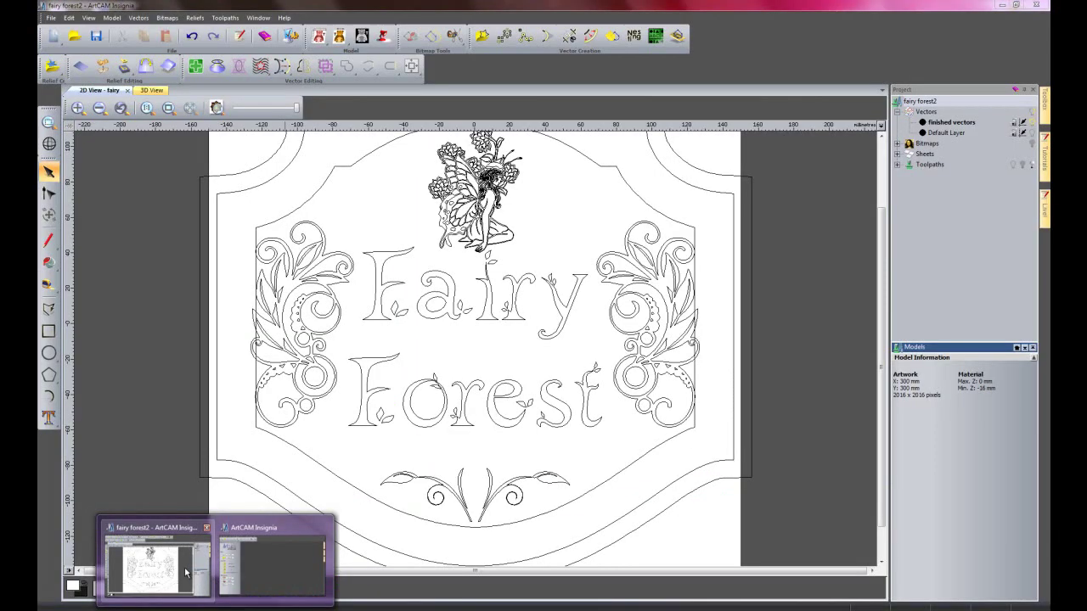
click(185, 573)
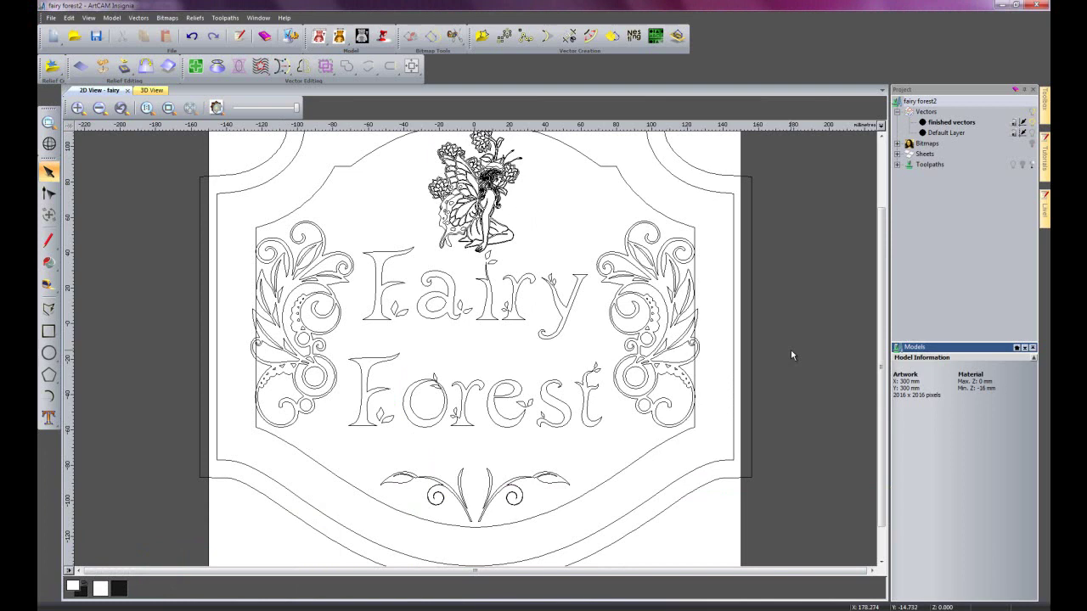
Step: Show the shield relief tilted in 3D with vectors overlaid, and expand the five toolpaths
click(164, 92)
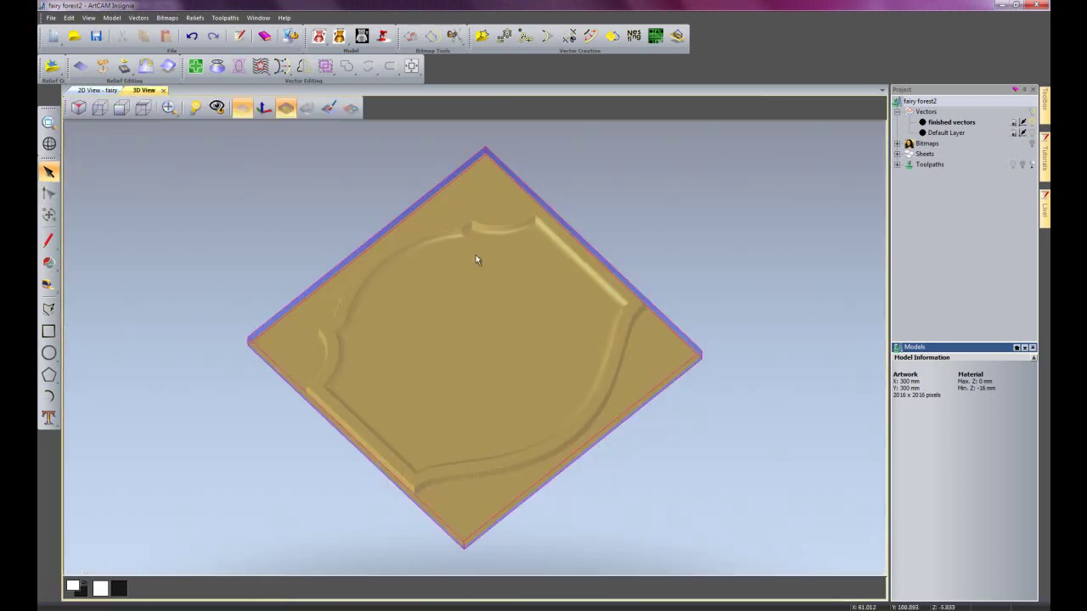
click(352, 108)
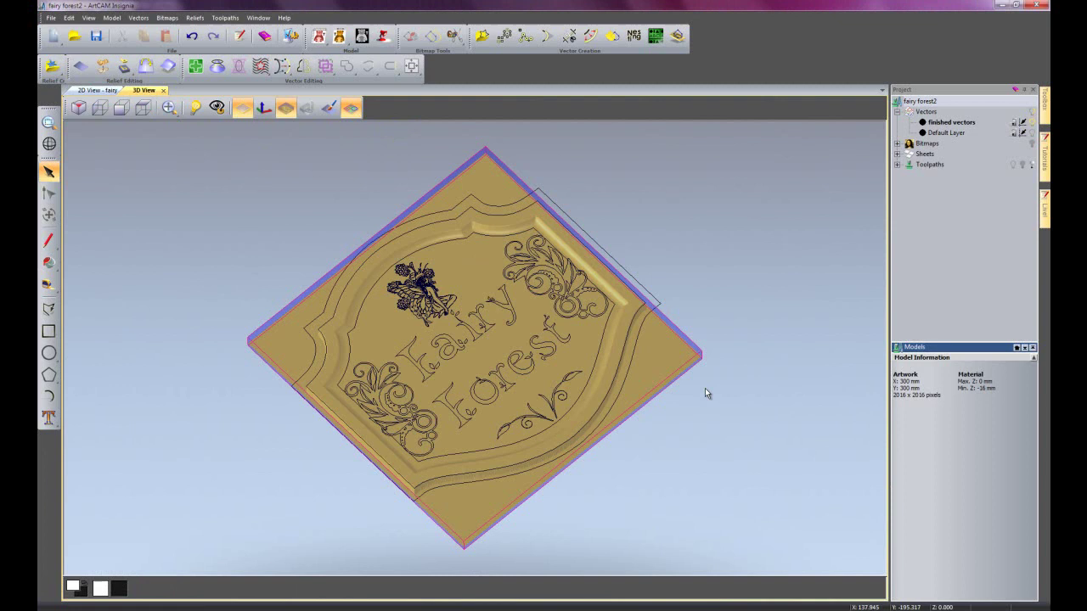
drag(704, 390, 627, 481)
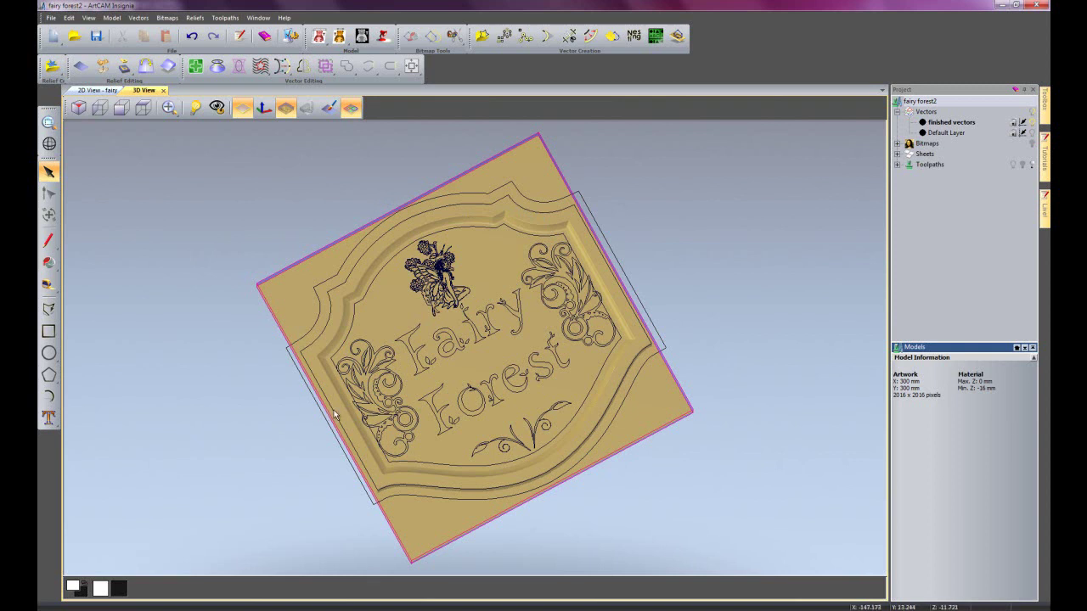
click(896, 164)
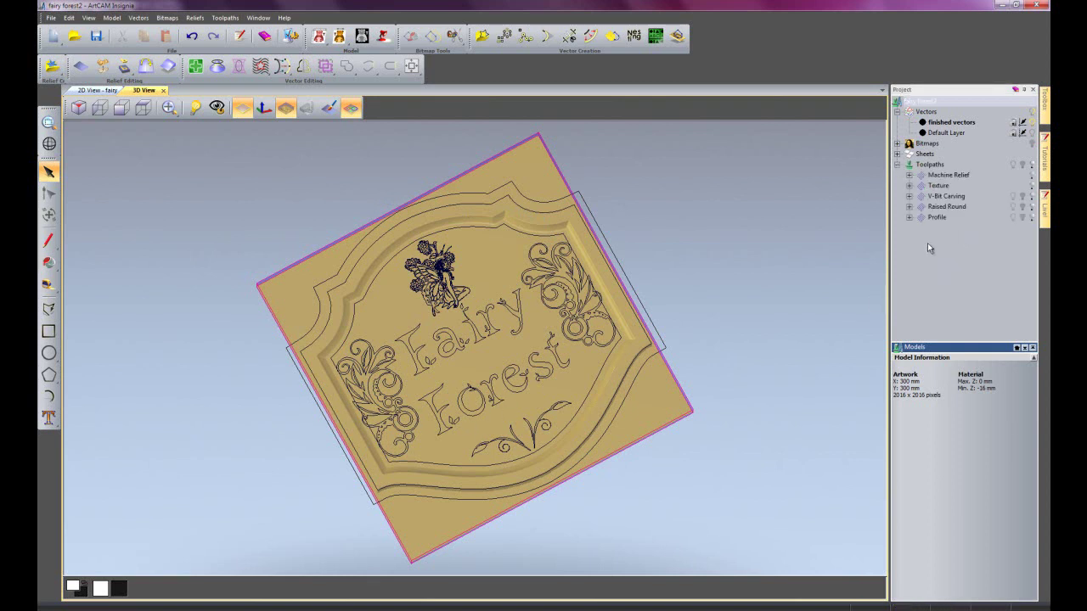
Step: Simulate the Machine Relief toolpath, accepting the default Block Definition
click(939, 176)
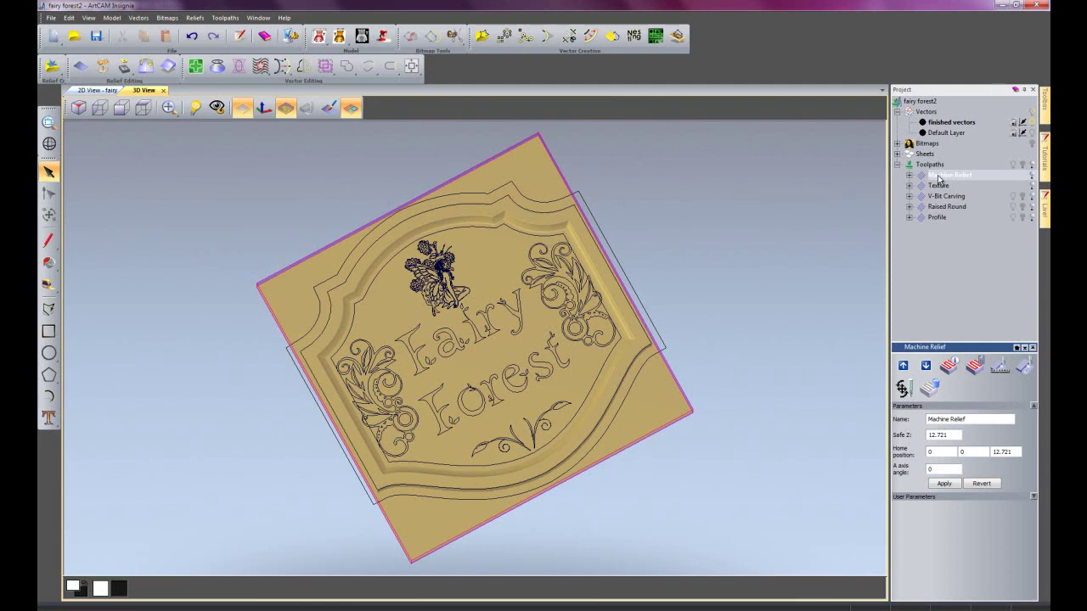
right_click(939, 176)
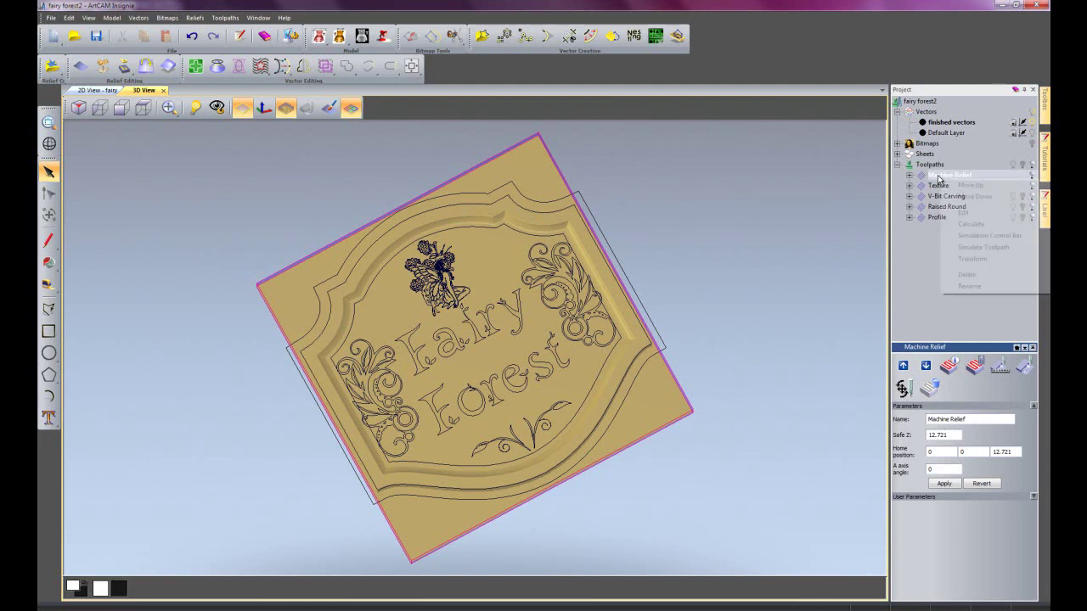
click(975, 246)
click(482, 399)
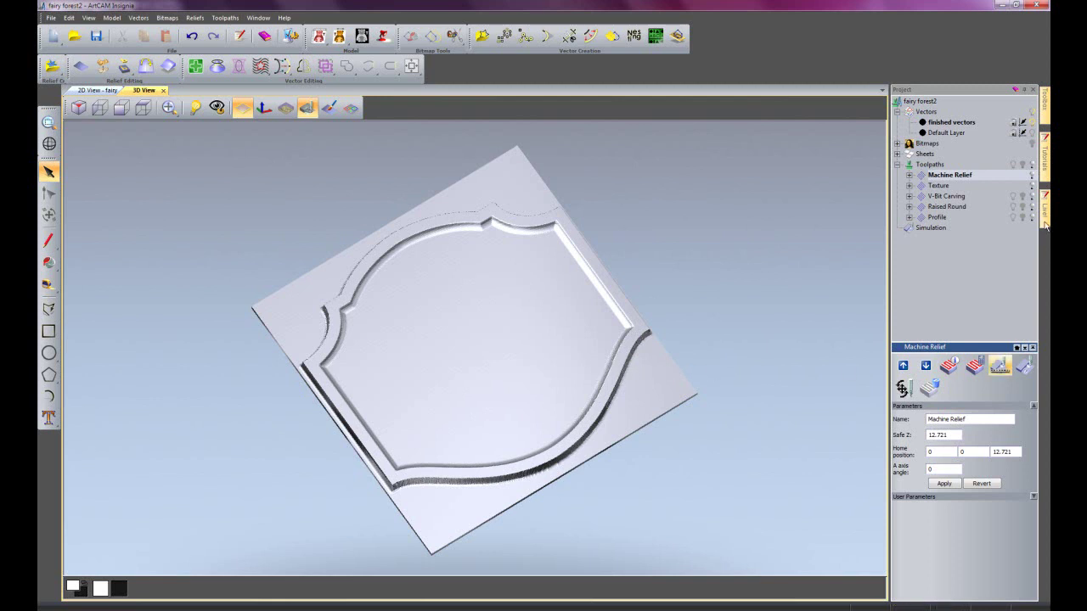
Step: Select the Texture toolpath and check the artwork from top view, then hide vectors and tilt the block
click(944, 188)
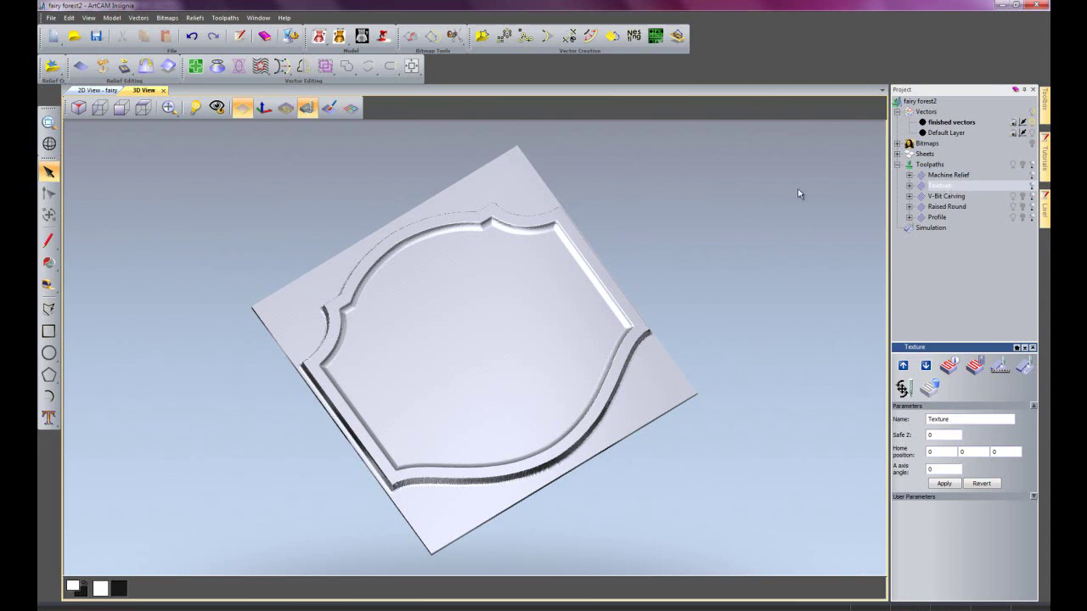
click(351, 108)
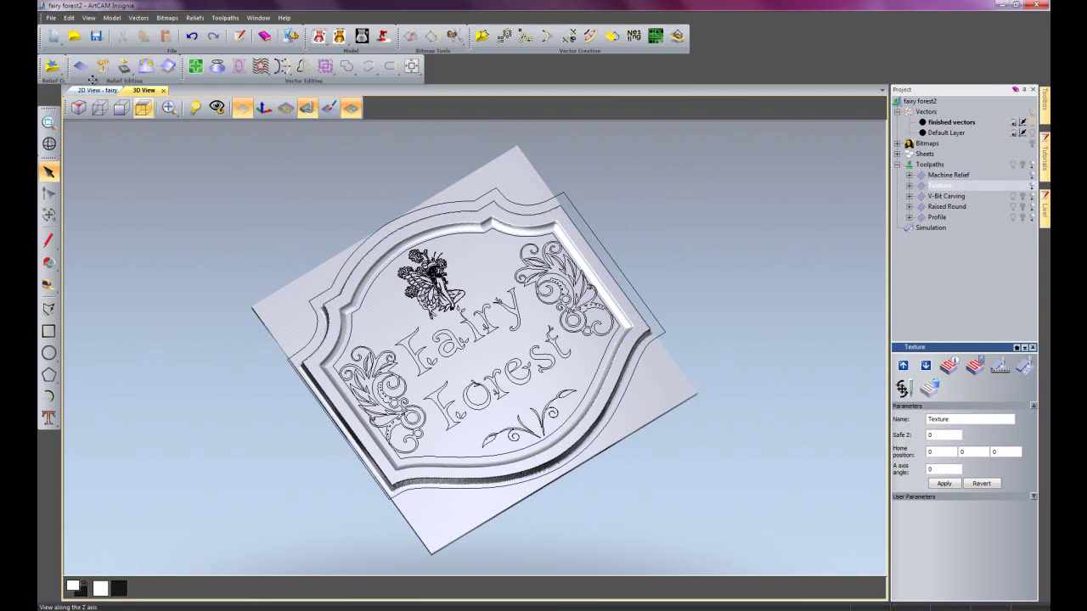
click(141, 107)
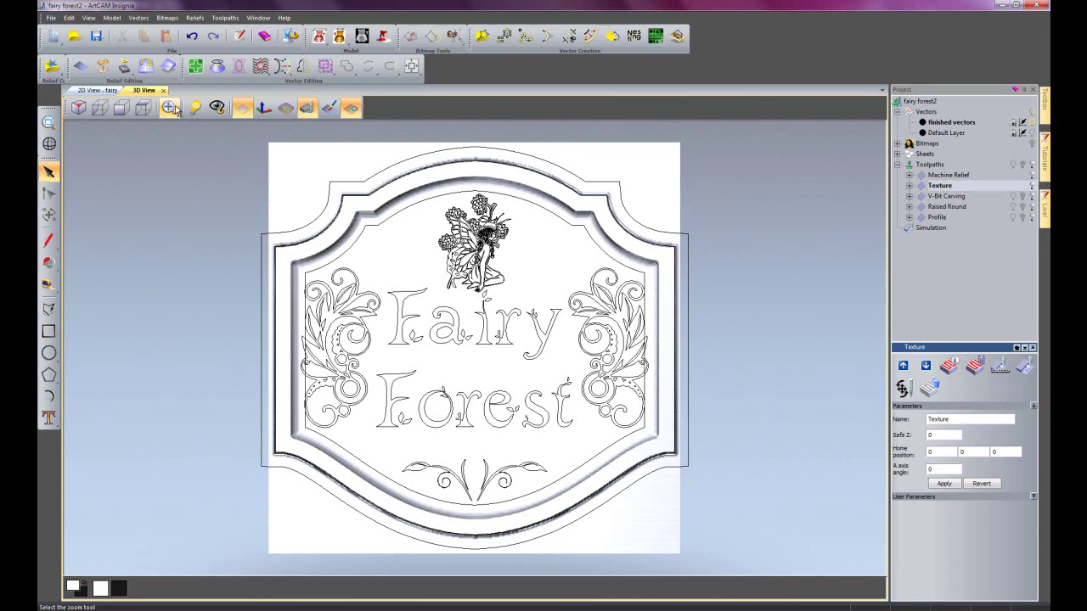
click(350, 108)
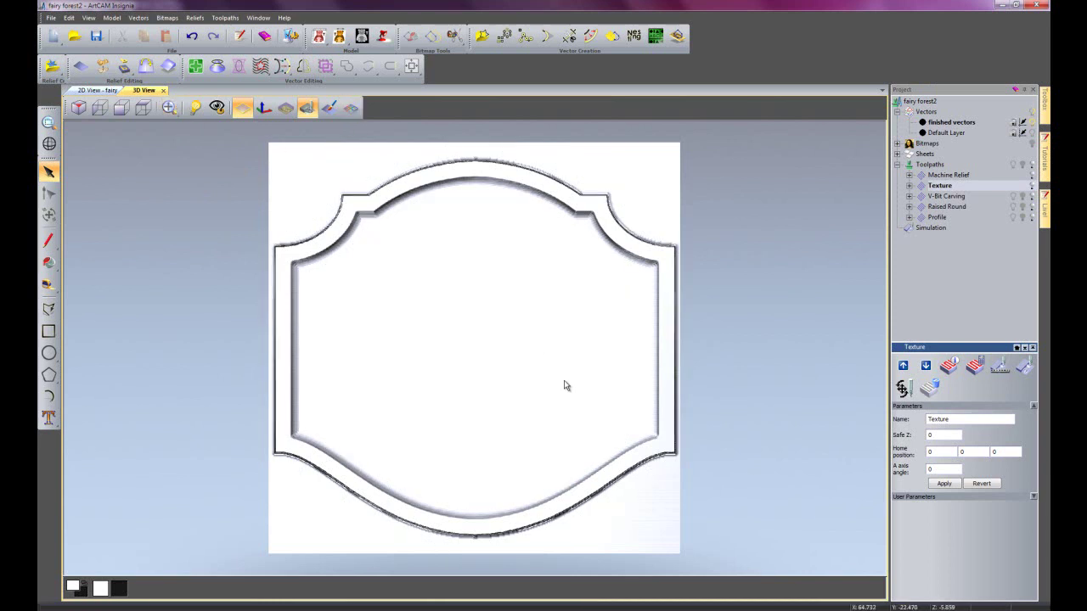
drag(584, 421, 642, 290)
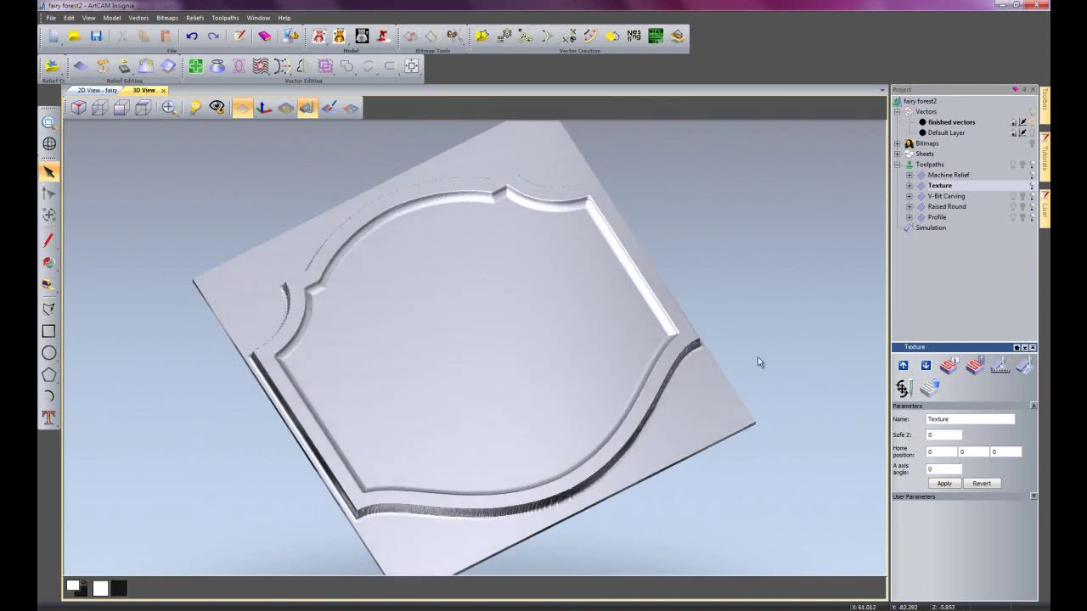
Step: Run the Texture toolpath simulation and view the rippled finish on the shield border from a lower angle
right_click(941, 189)
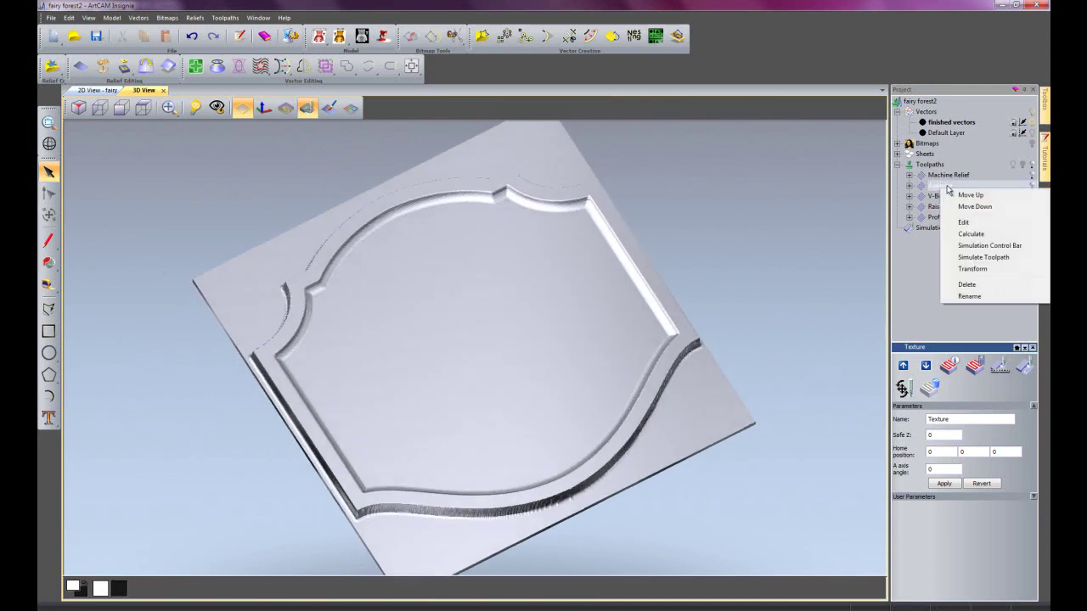
click(987, 258)
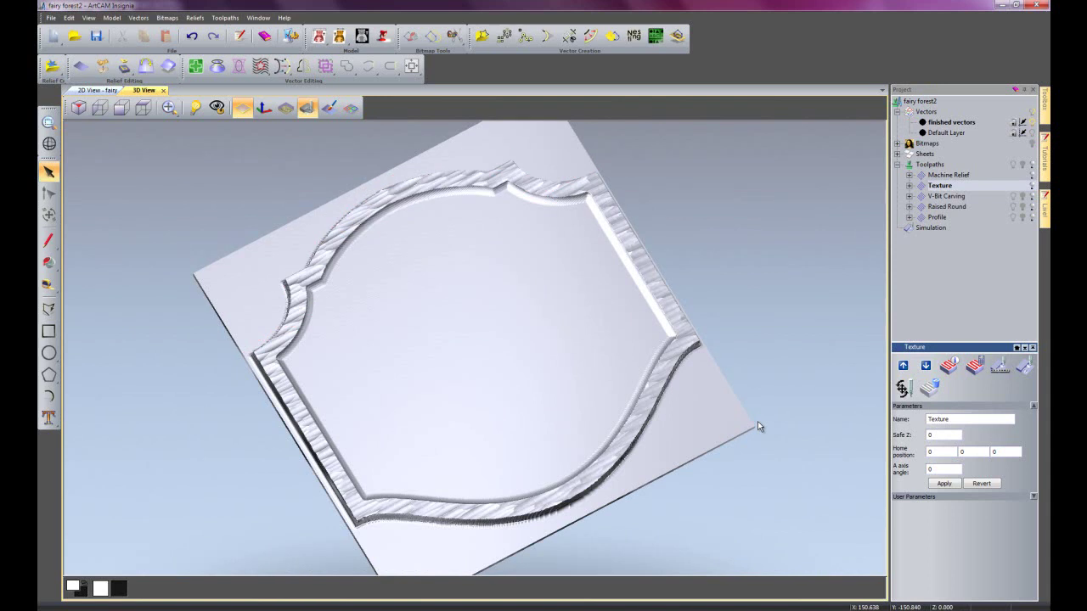
drag(557, 387, 740, 254)
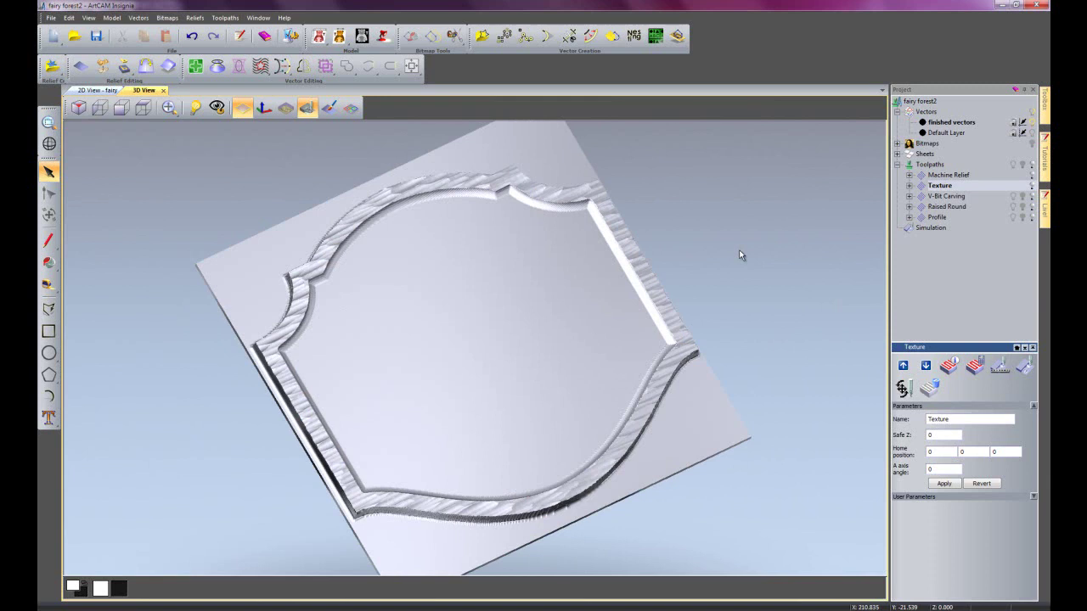
Step: Simulate V-Bit Carving and inspect the carved fairy and leafy swirl flourishes from several angles
right_click(960, 198)
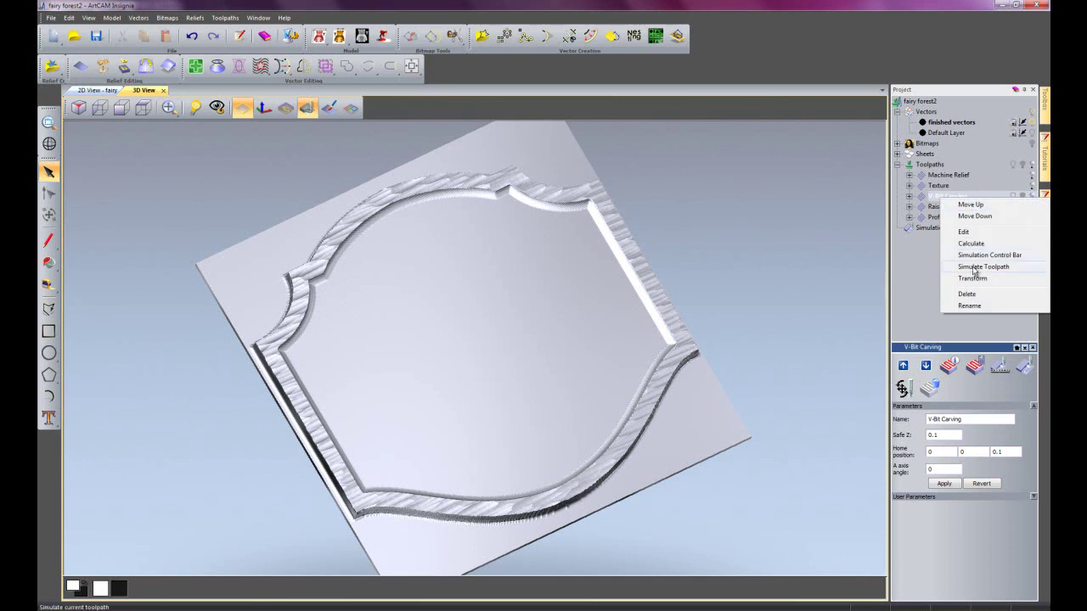
click(976, 267)
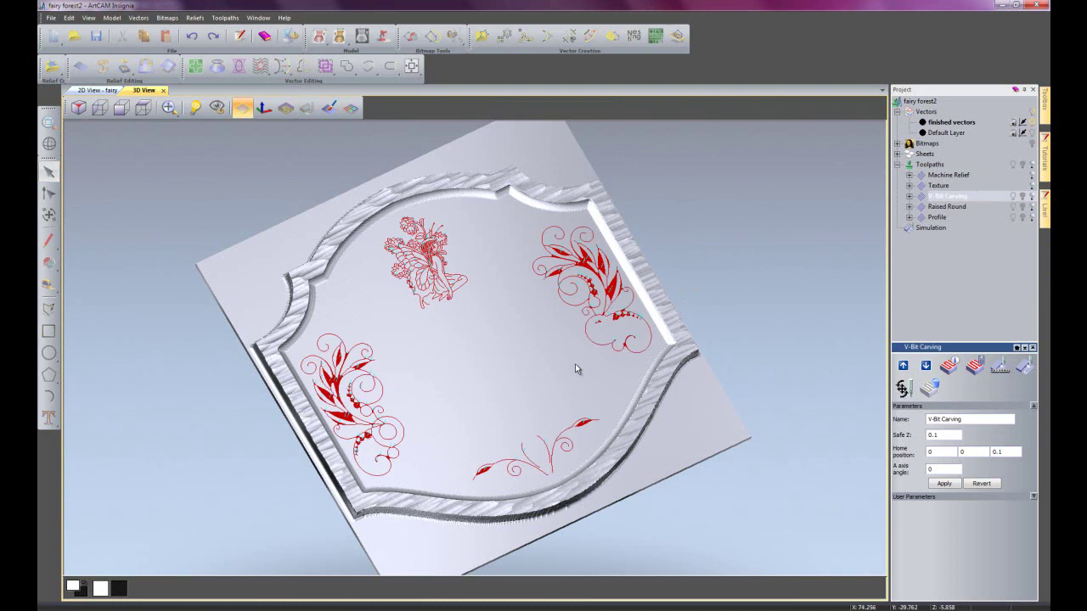
drag(545, 363, 481, 429)
scroll(484, 411, up, 5)
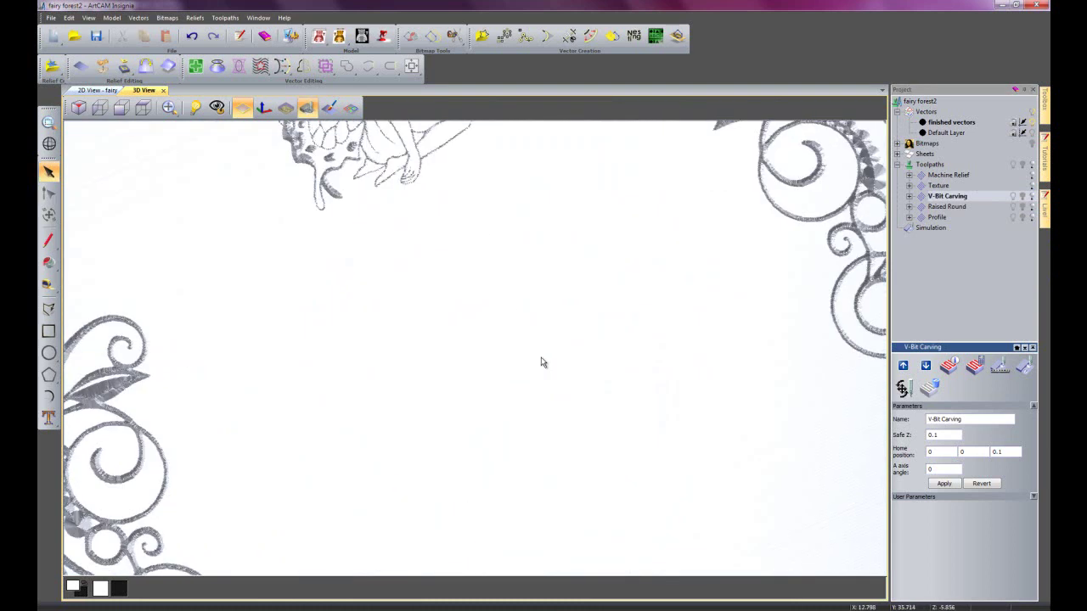
drag(570, 436, 556, 371)
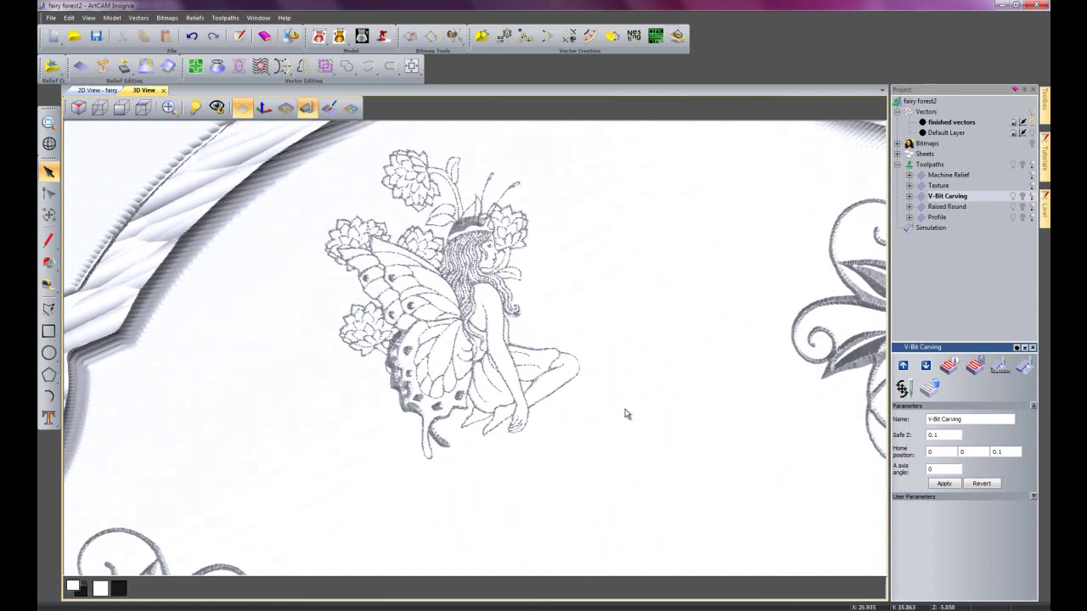
scroll(623, 389, down, 4)
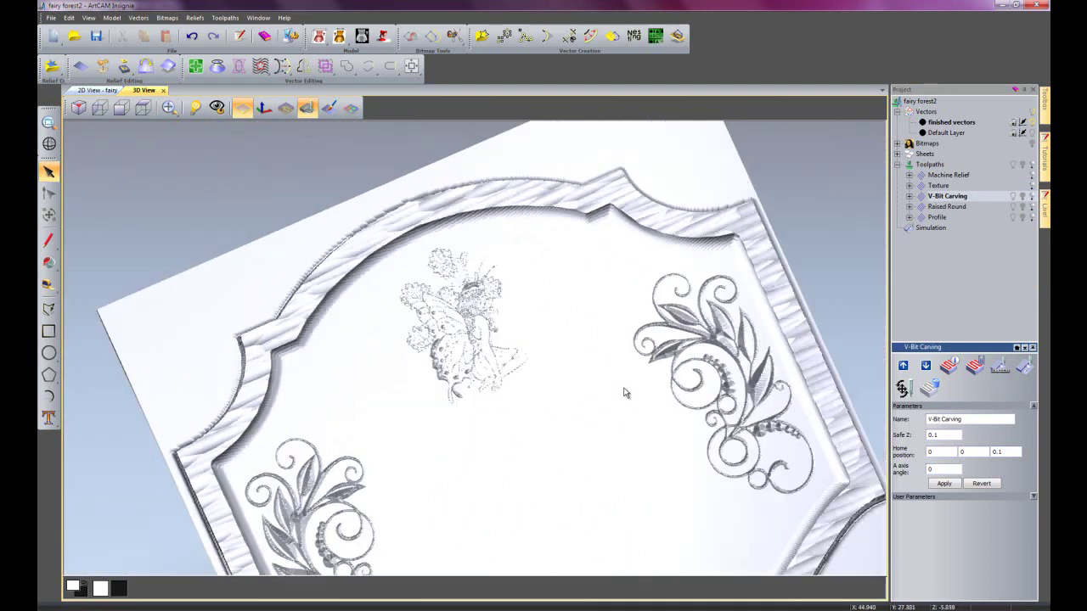
drag(623, 391, 516, 354)
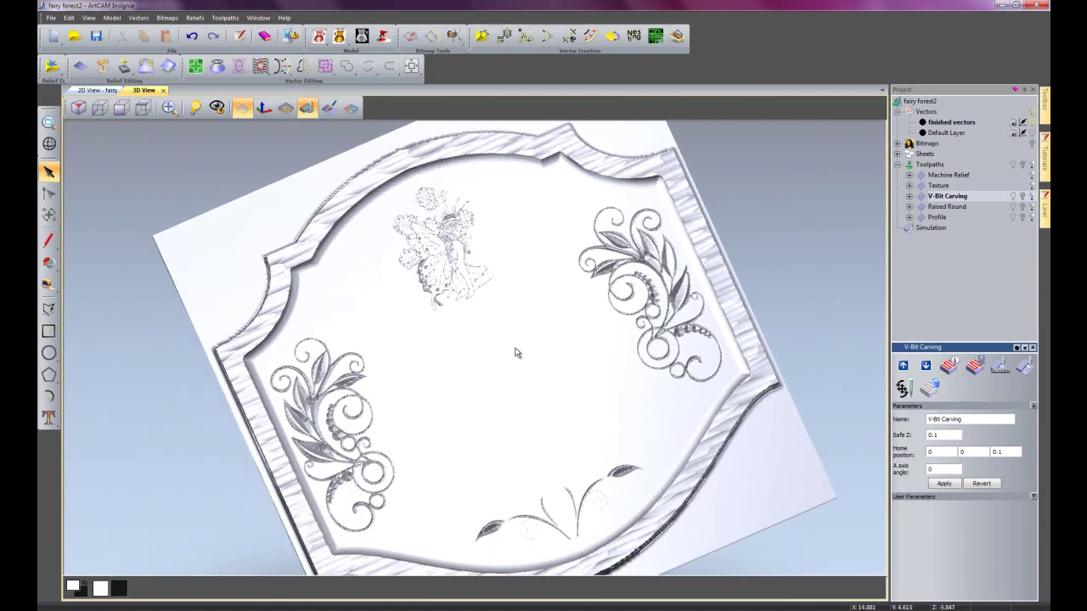
Step: Simulate Raised Round, inspect the carved 'Fairy' letters up close, then bring up that toolpath's actions again
right_click(946, 210)
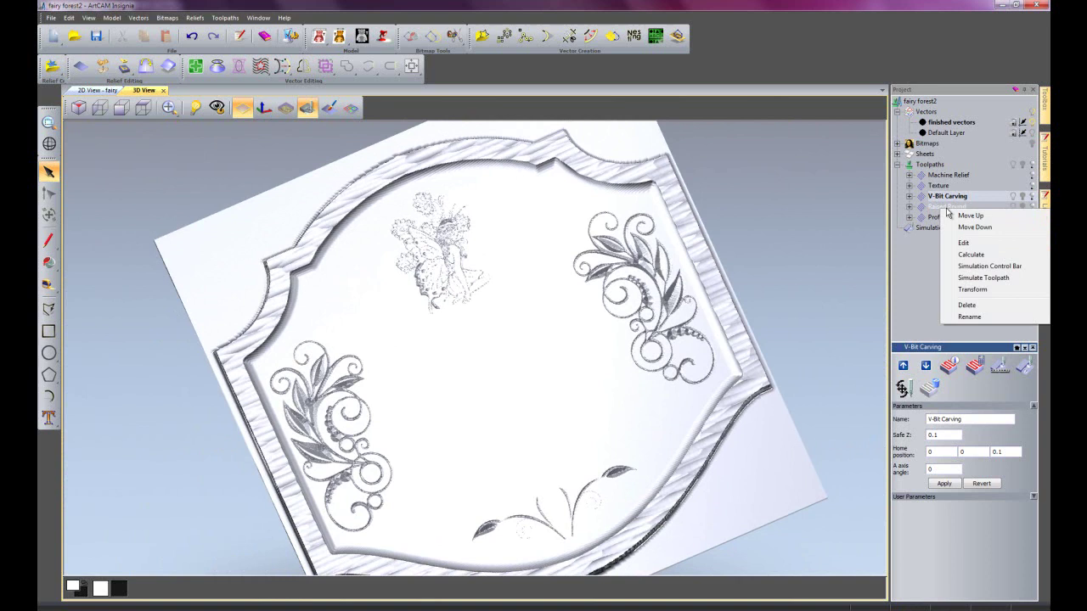
click(980, 276)
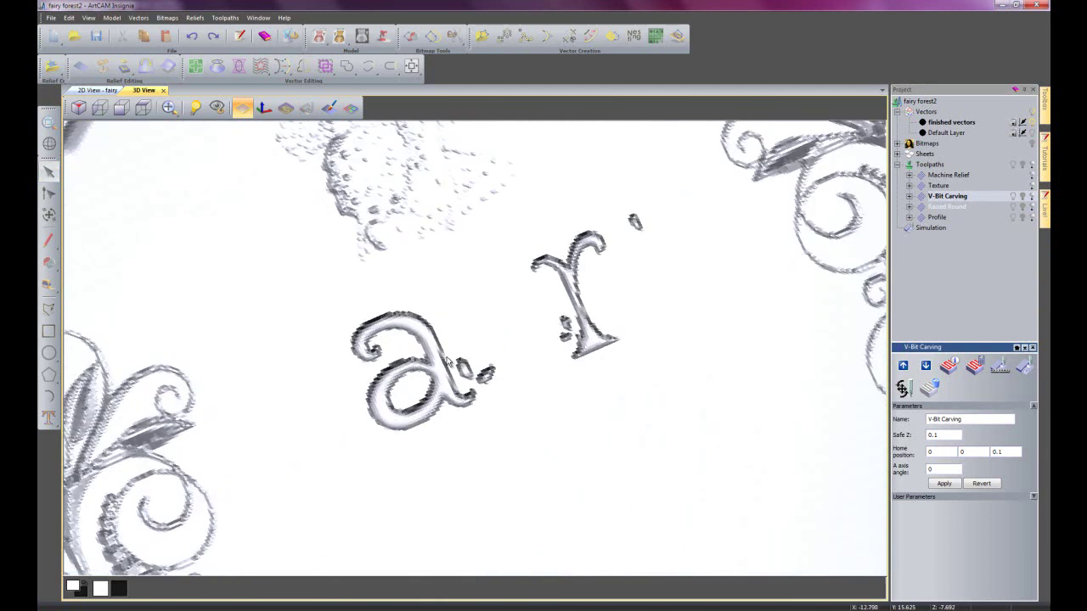
scroll(454, 374, up, 5)
drag(450, 409, 424, 382)
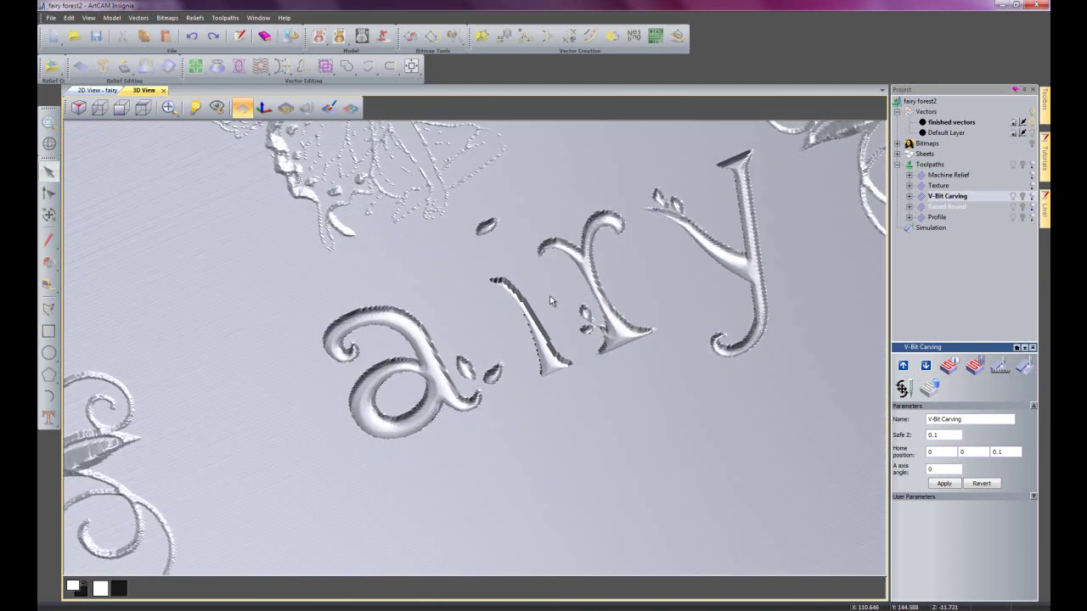
scroll(400, 359, up, 3)
scroll(426, 366, down, 3)
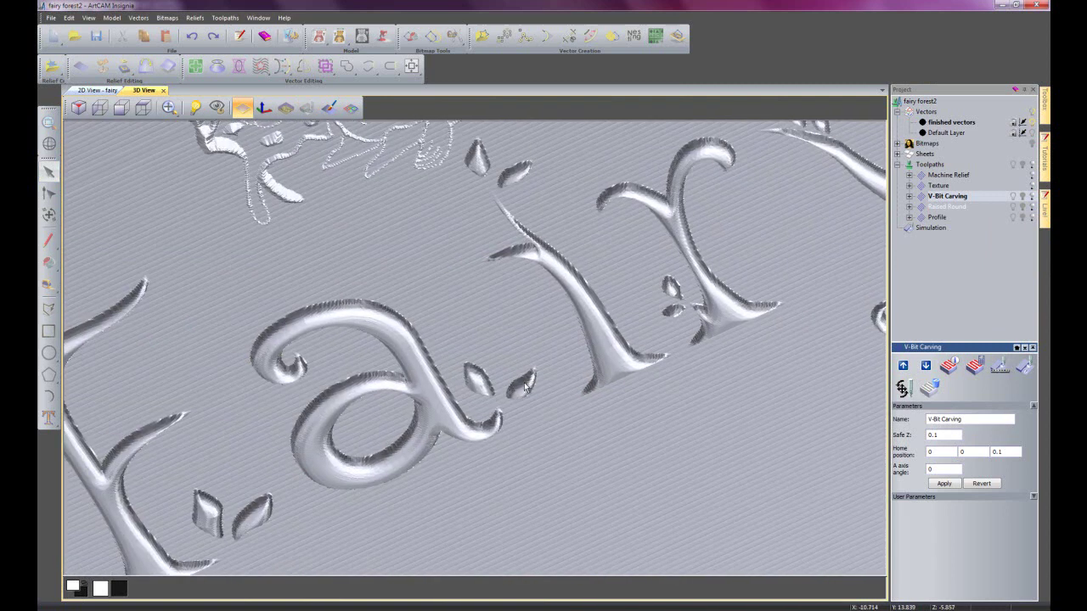
drag(426, 367, 578, 342)
scroll(584, 340, up, 2)
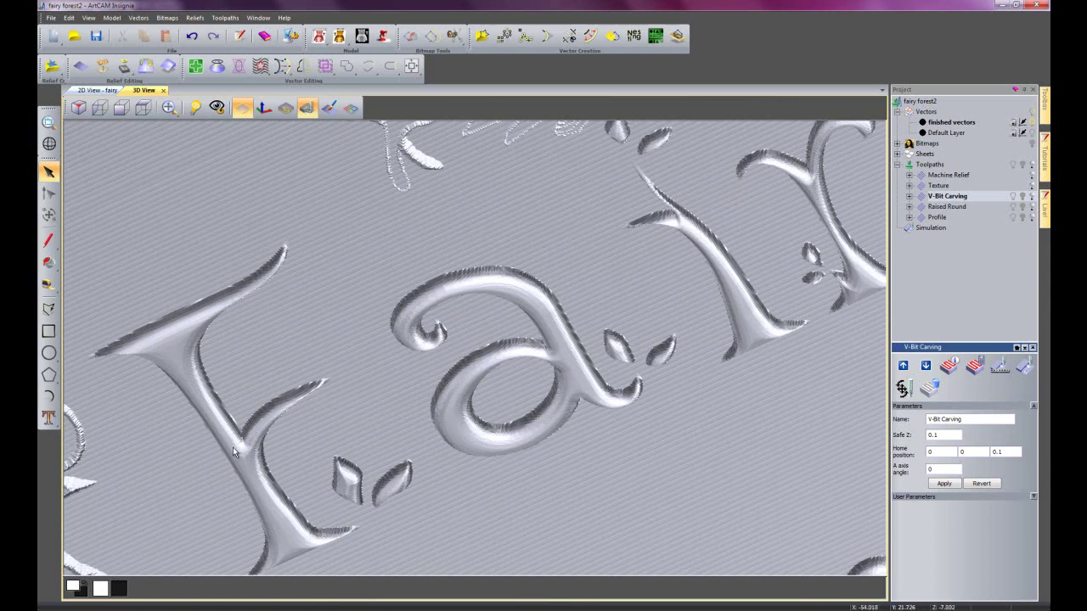
click(934, 207)
right_click(933, 208)
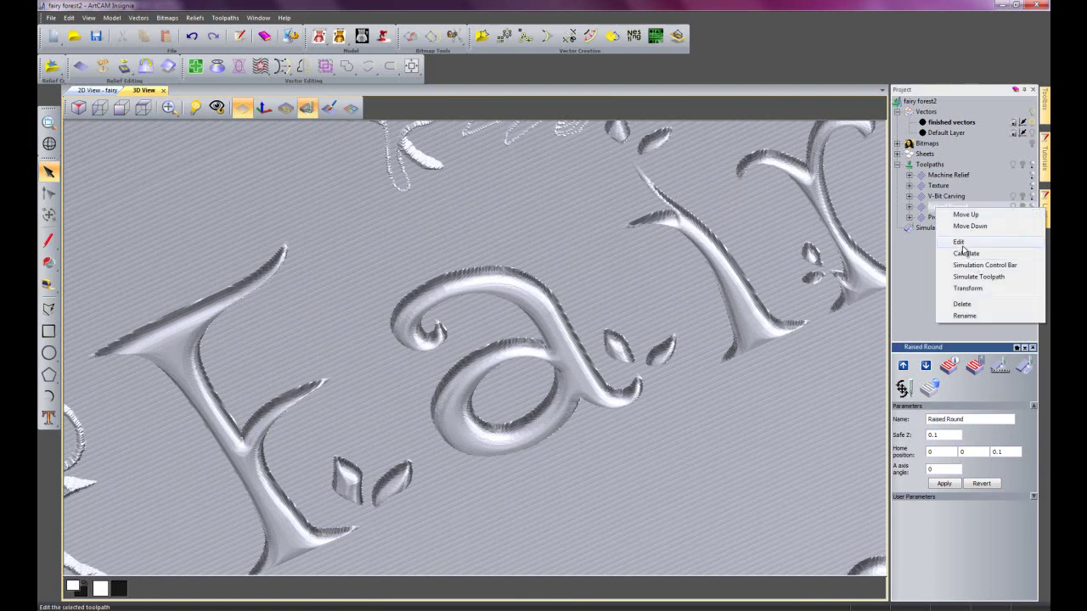
Step: Edit Raised Round, dragging the side wall profile to a 10.66-degree side angle
click(964, 246)
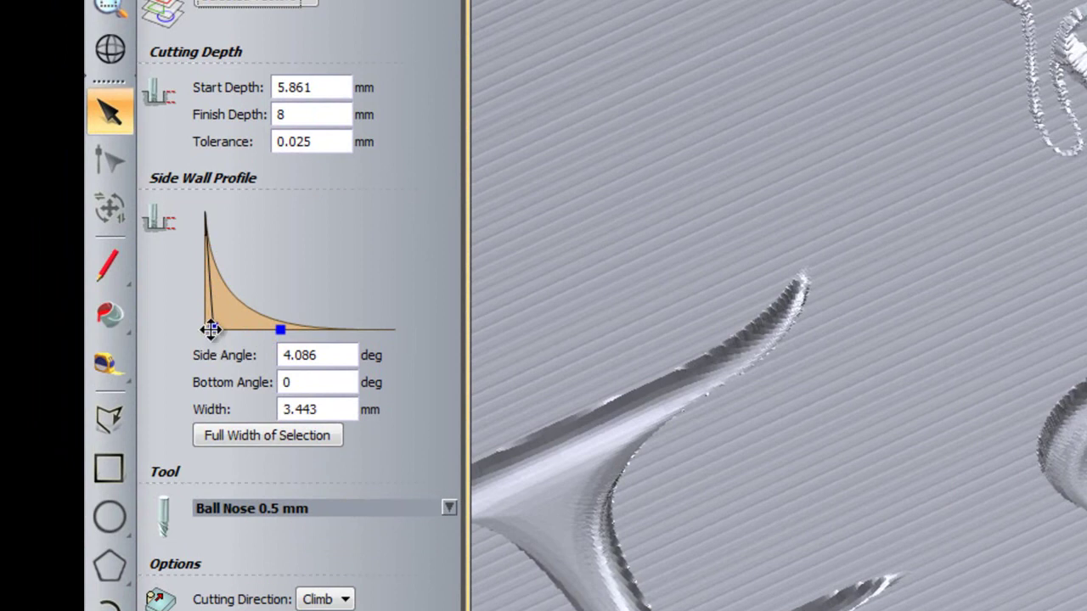
mouse_move(210, 329)
mouse_down()
mouse_move(363, 183)
mouse_move(315, 252)
mouse_move(195, 332)
mouse_move(279, 255)
mouse_move(396, 201)
mouse_move(224, 313)
mouse_up()
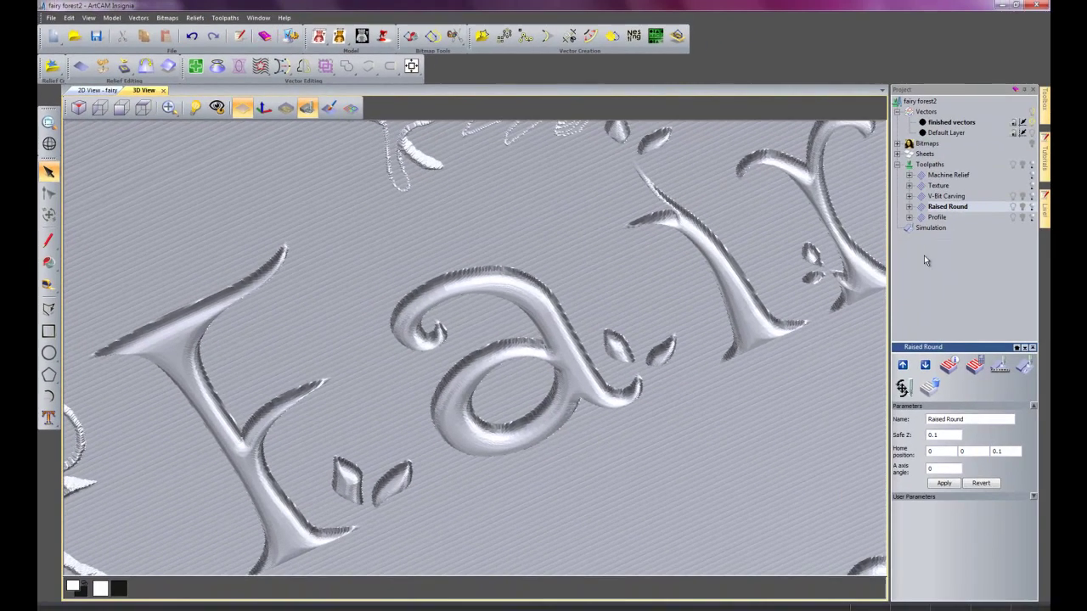
scroll(677, 376, down, 10)
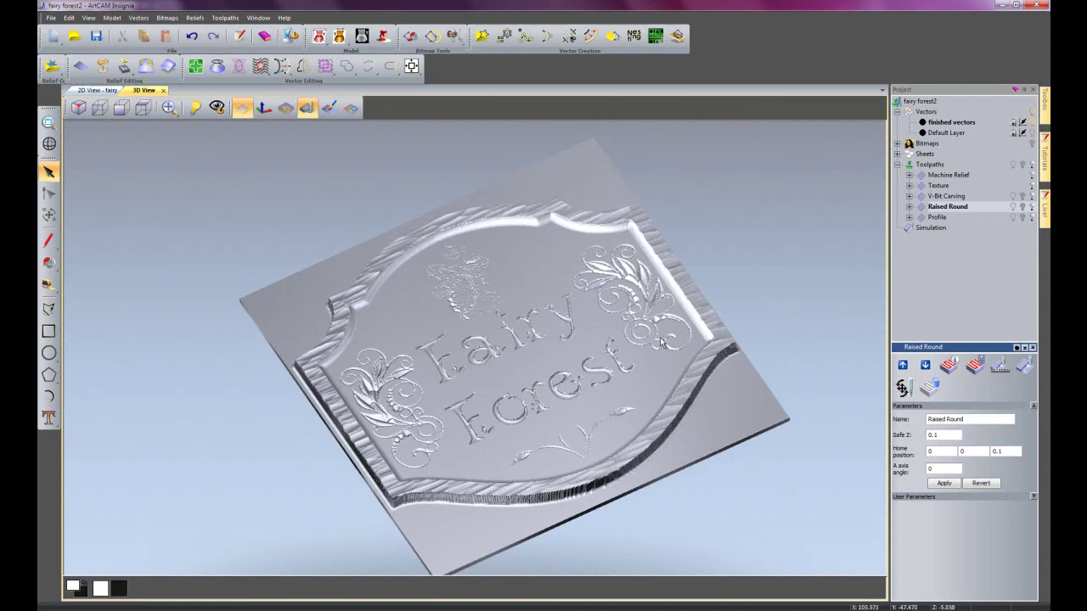
Step: Face the sign toward the viewer and simulate the Profile toolpath cutting it free from the block
drag(637, 334, 595, 246)
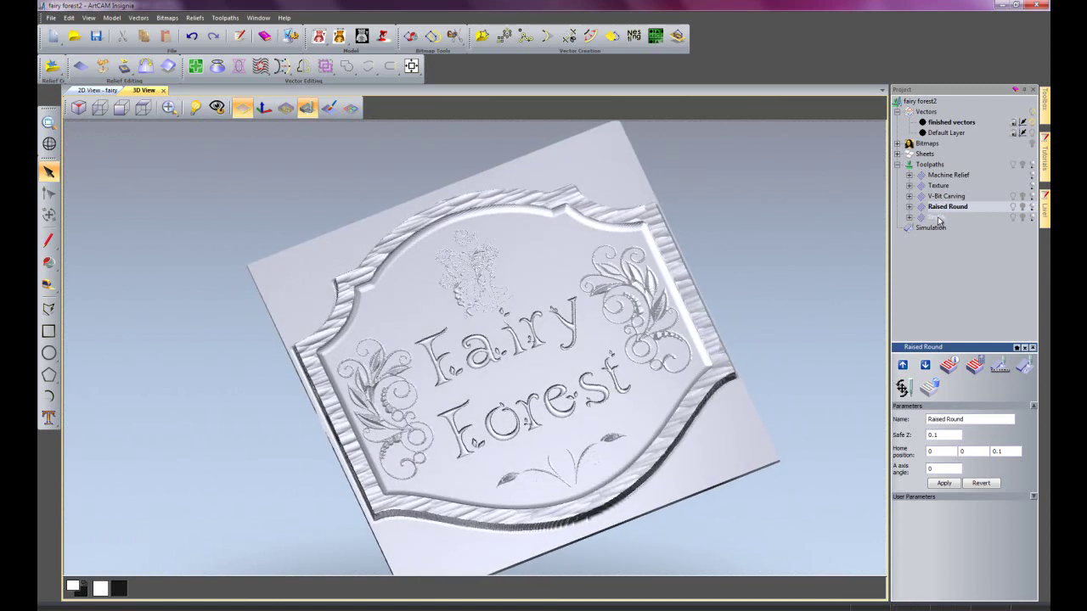
right_click(937, 219)
click(981, 289)
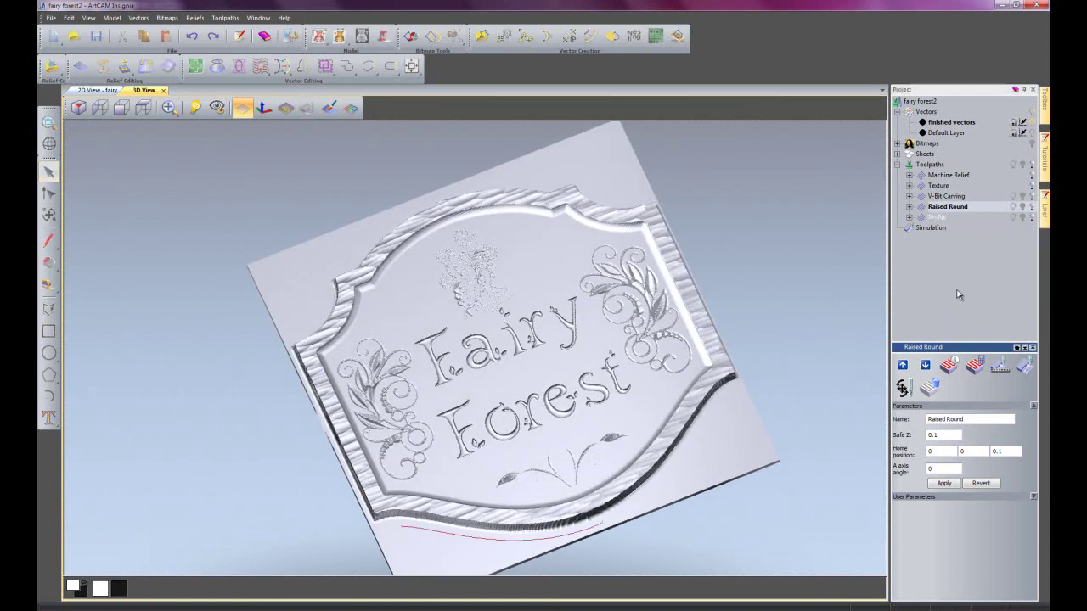